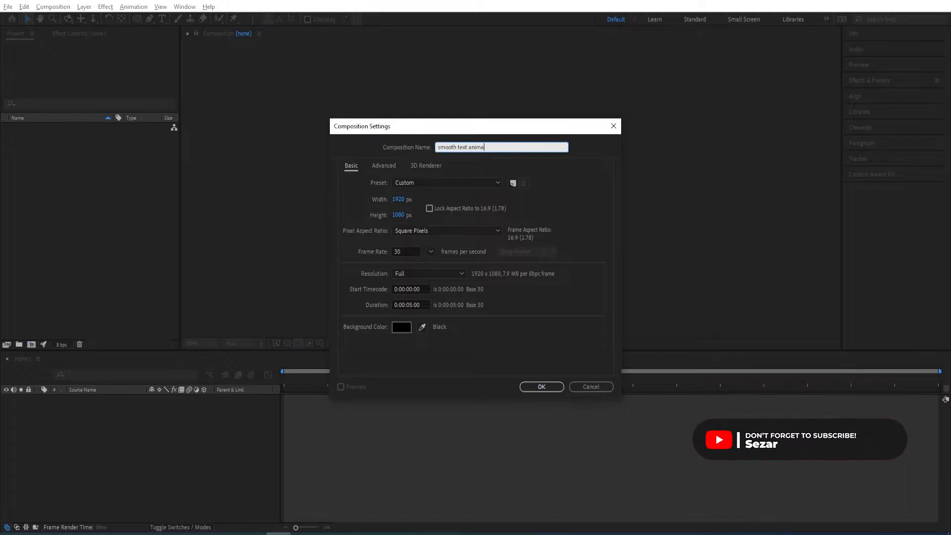
Step: Create the smooth text animation composition and add a full-size 1920 x 1080 solid named bg in red f93822
left_click(533, 390)
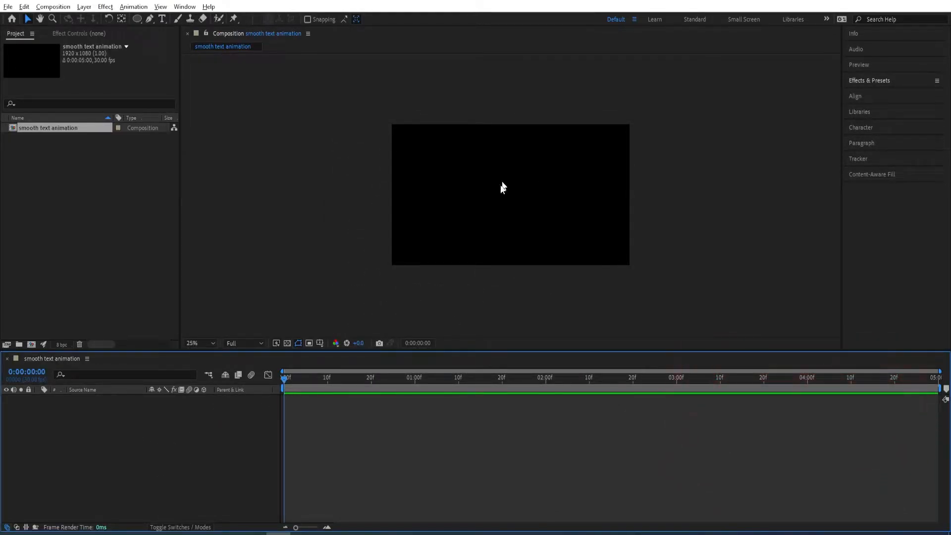
right_click(119, 461)
mouse_move(164, 337)
left_click(261, 363)
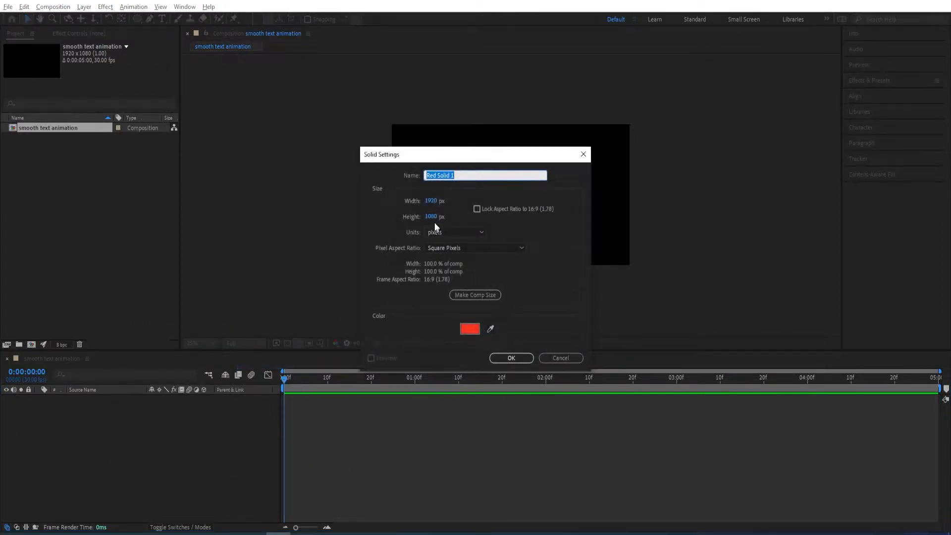
type("bg")
left_click(469, 328)
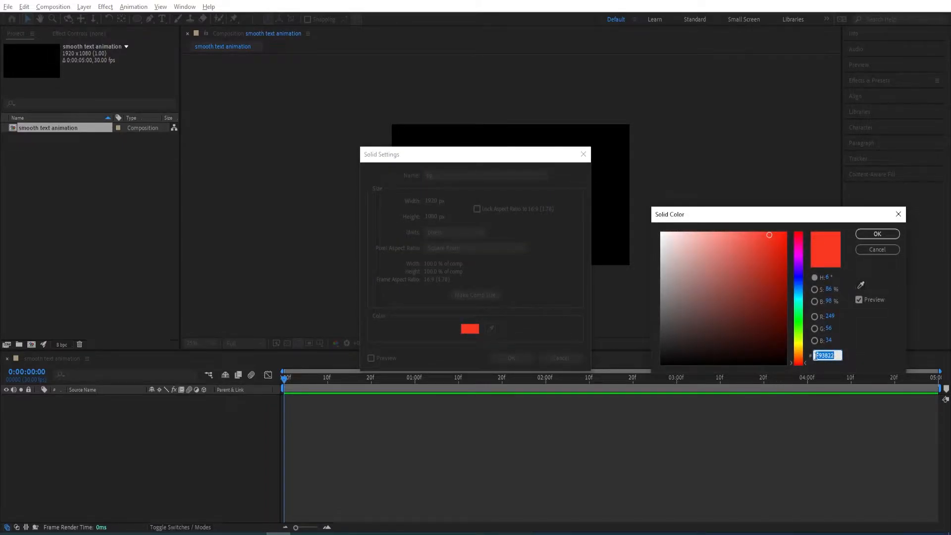
left_click(874, 236)
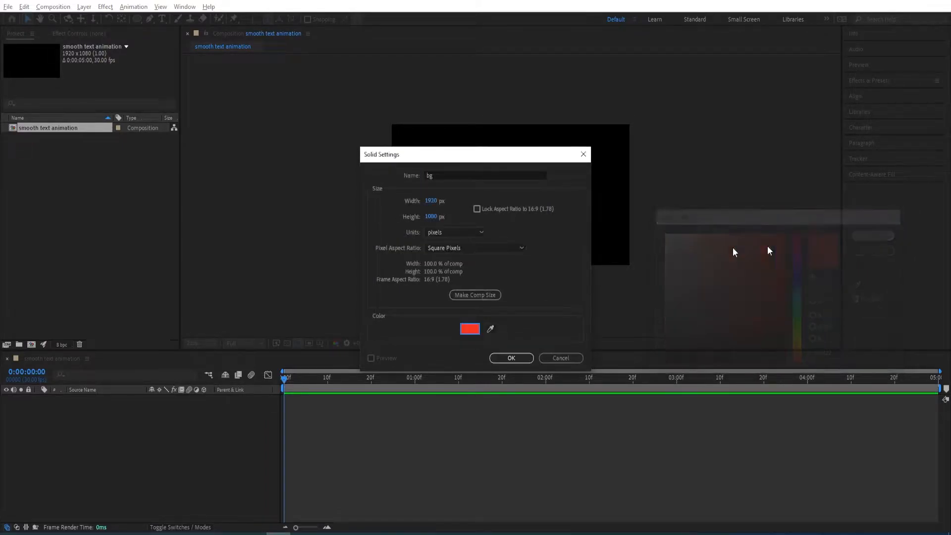
left_click(512, 357)
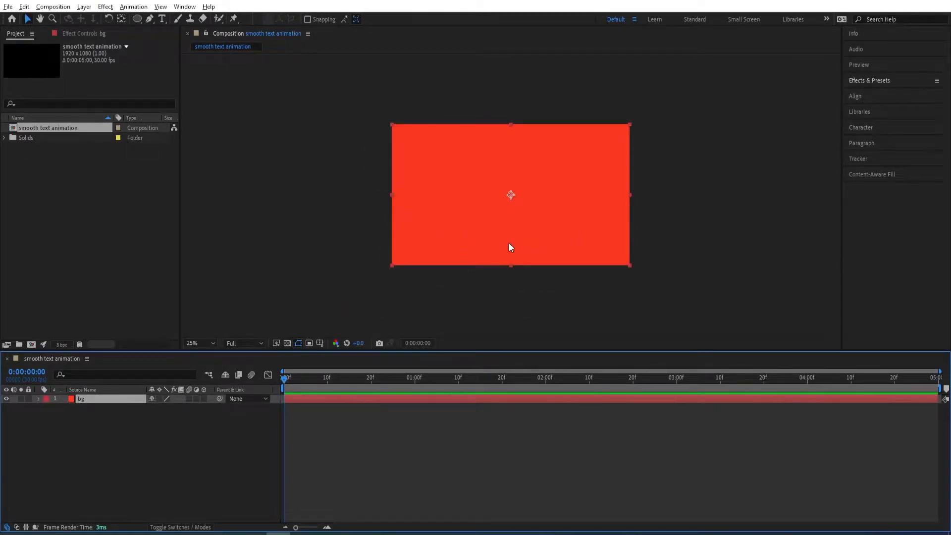
Step: Find the Venetian Blinds transition effect and apply it to the bg layer
scroll(509, 241, "up", 2)
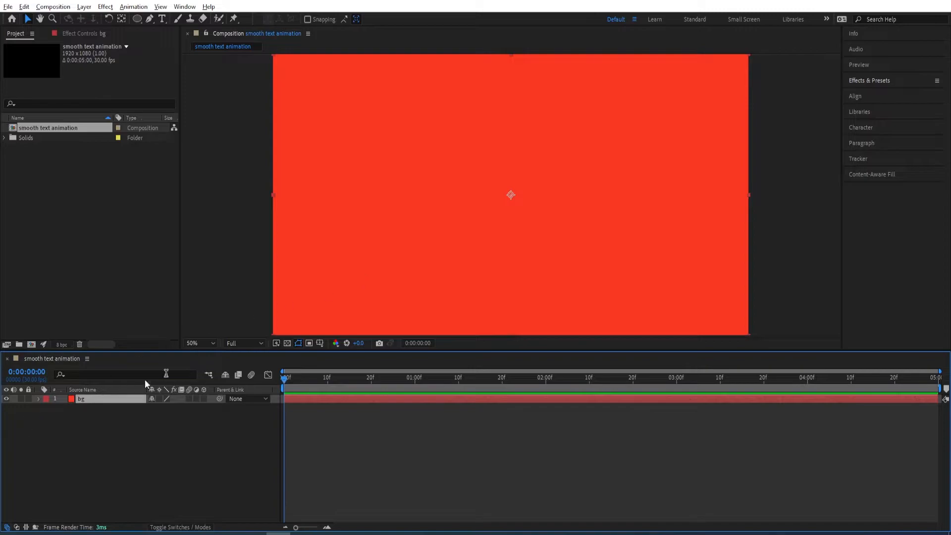
left_click(872, 80)
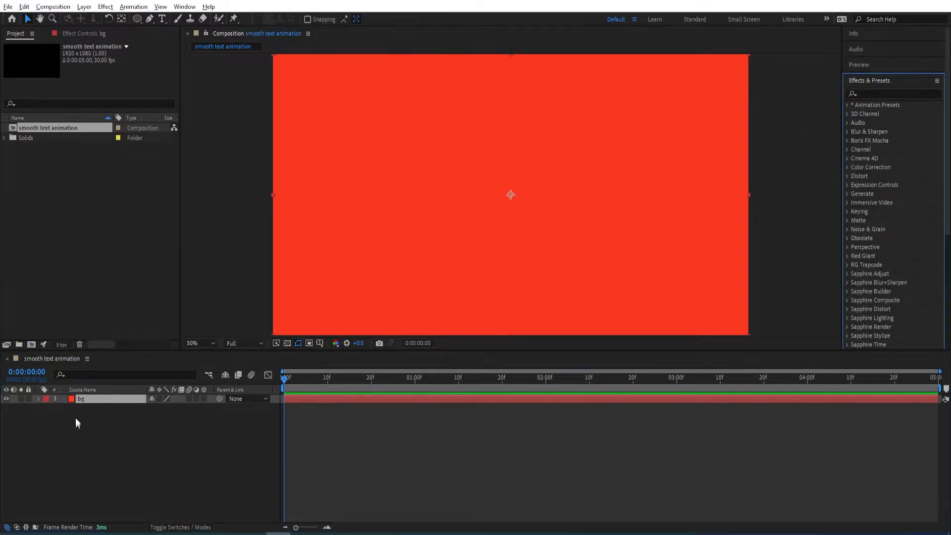
left_click(879, 93)
type("venet")
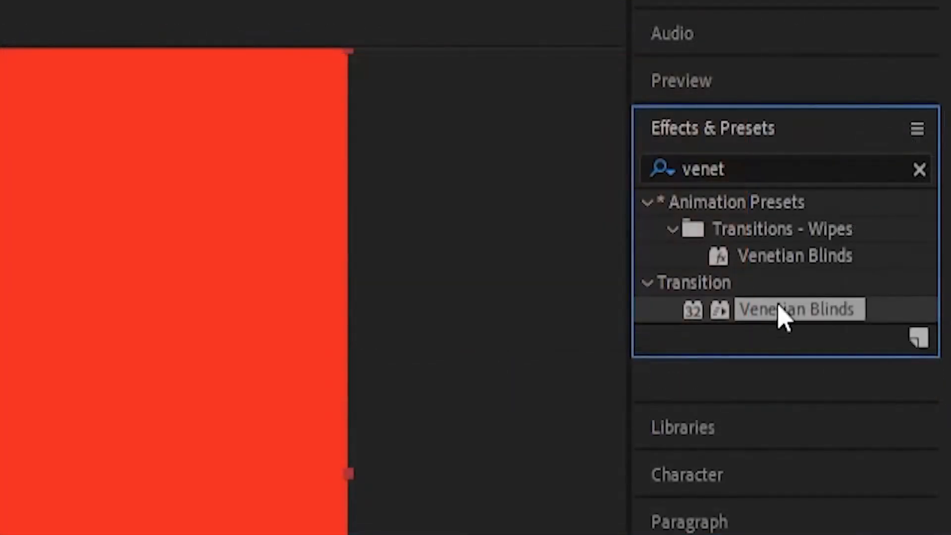
double_click(890, 140)
Step: Set the Venetian Blinds transition completion to 5% and its direction to 45°
left_click(100, 64)
type("5")
key("Return")
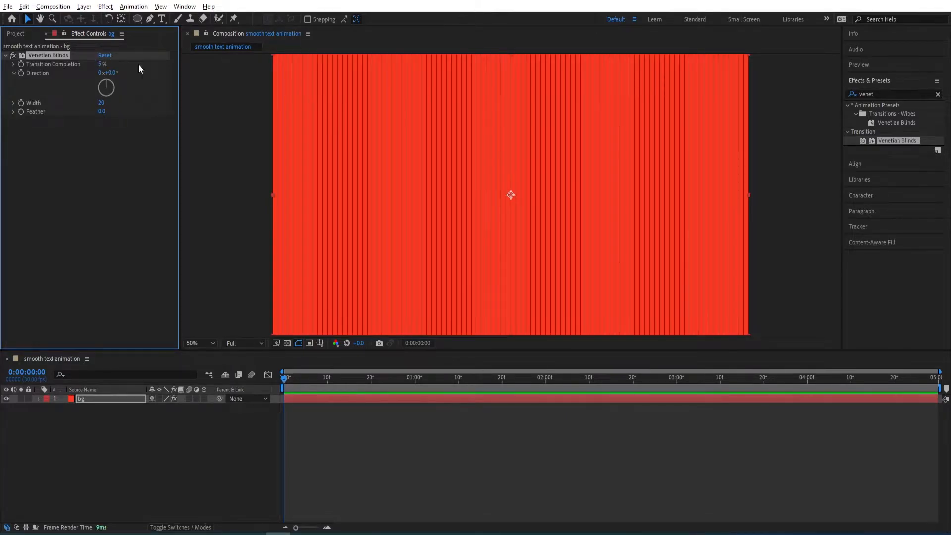
left_click(110, 74)
type("45")
key("Return")
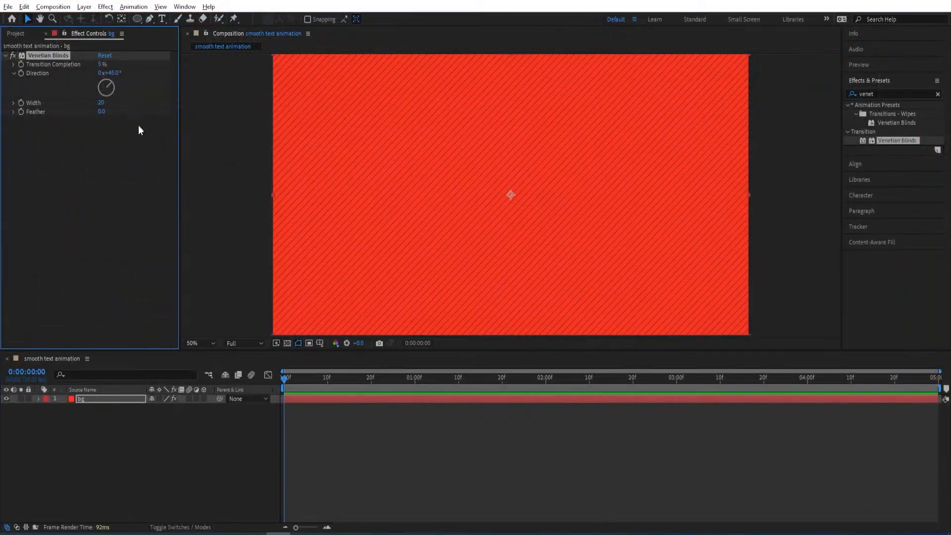
Step: Add an elliptical mask that spans the whole bg layer with the Ellipse tool
left_click(140, 19)
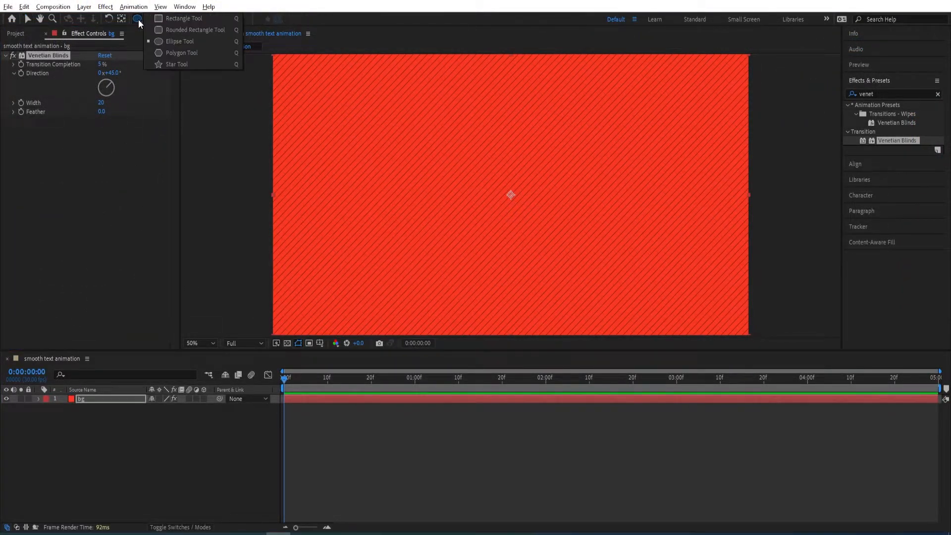
left_click(161, 19)
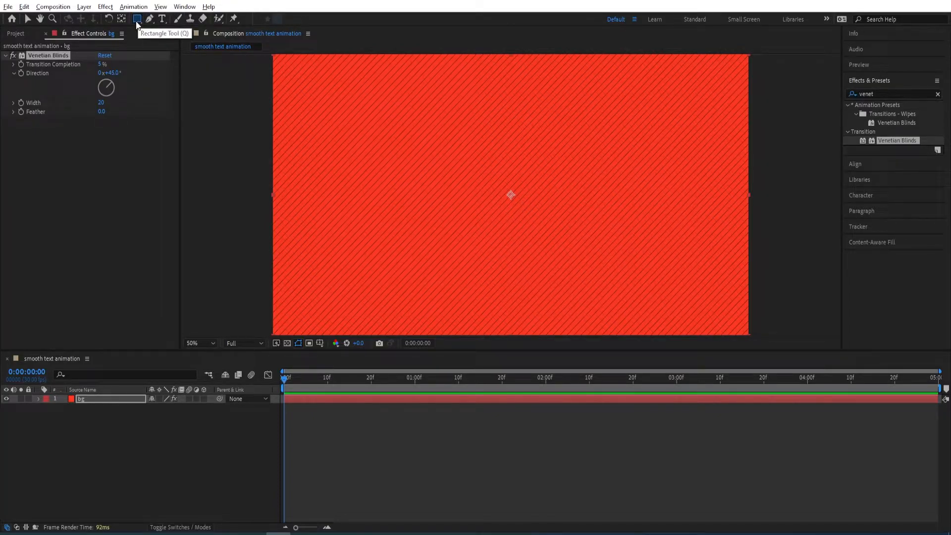
left_click(140, 22)
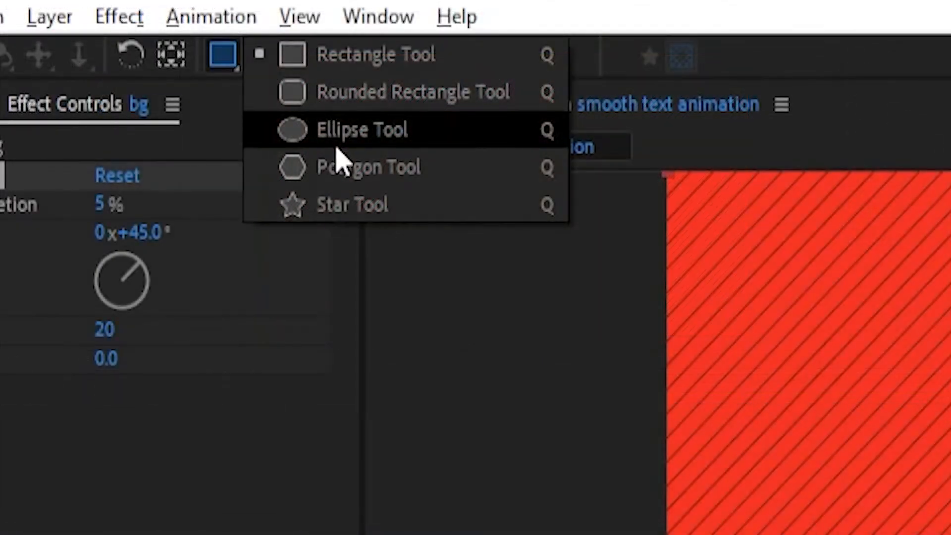
left_click(173, 41)
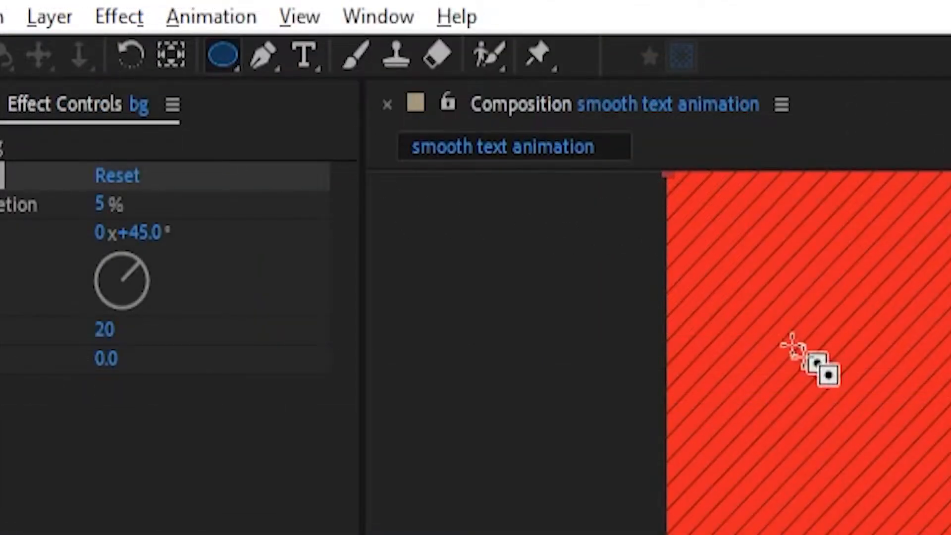
double_click(224, 56)
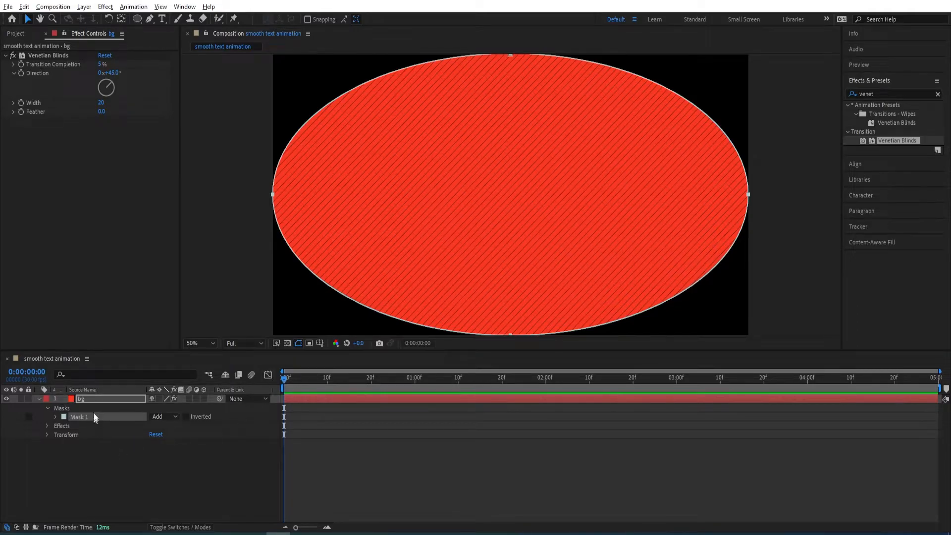
Step: Set the mask feather of the bg layer's elliptical mask to 1000 pixels and deselect the layer
left_click(93, 398)
key("m")
key("m")
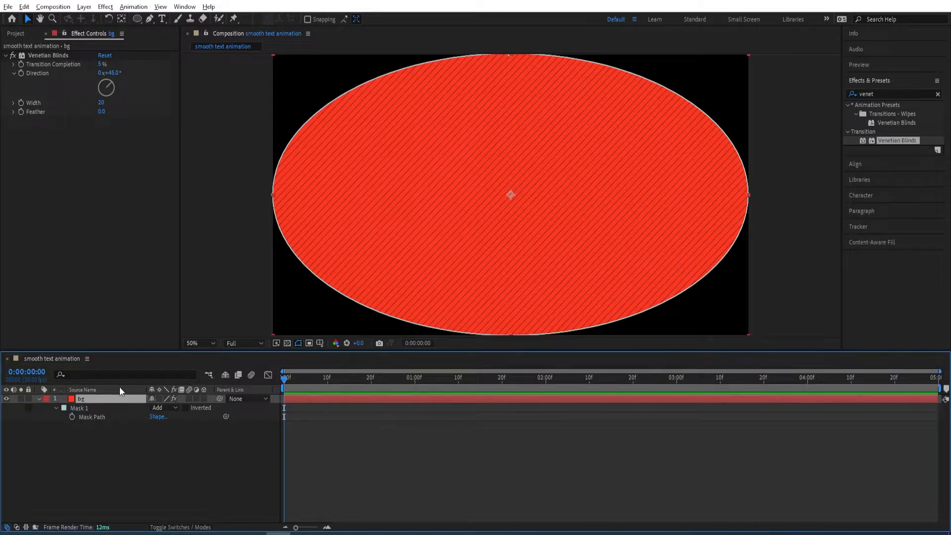
key("m")
key("m")
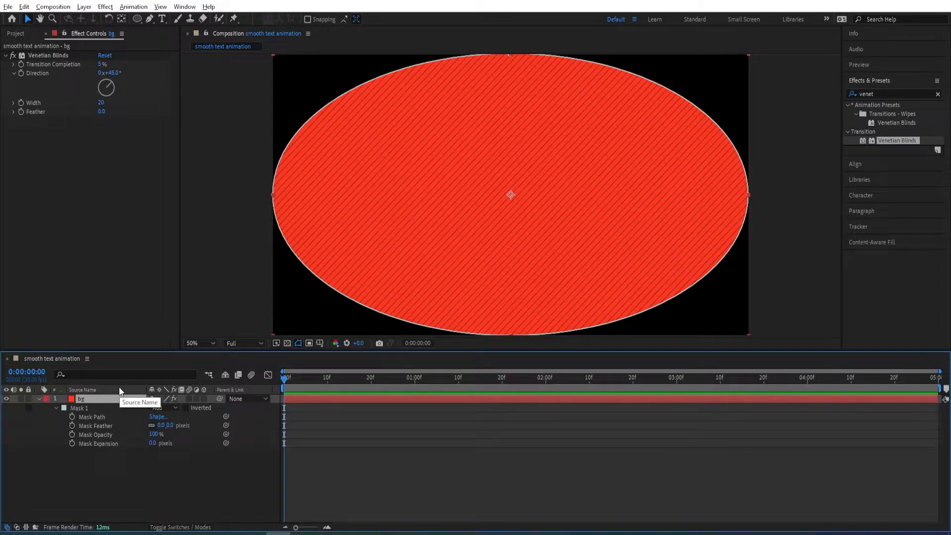
left_click(170, 425)
type("1000")
key("Return")
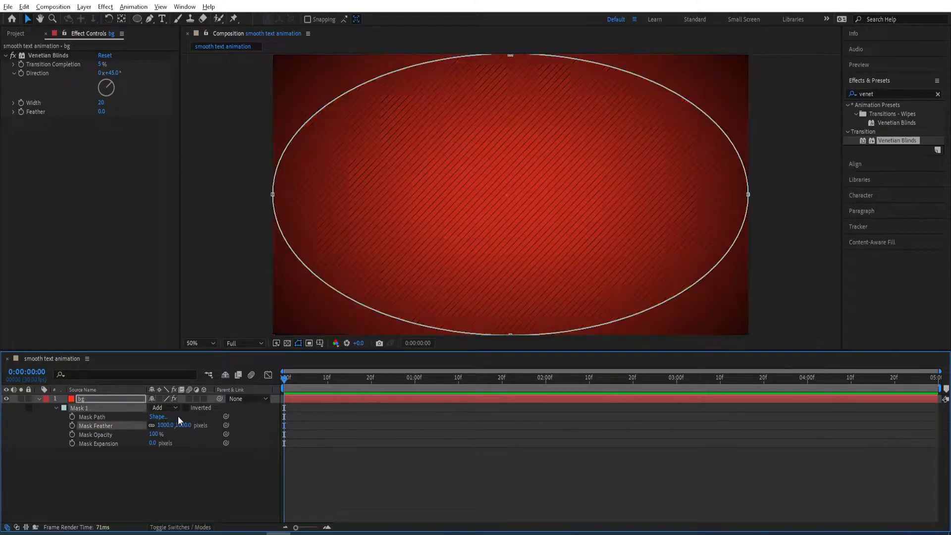
left_click(175, 471)
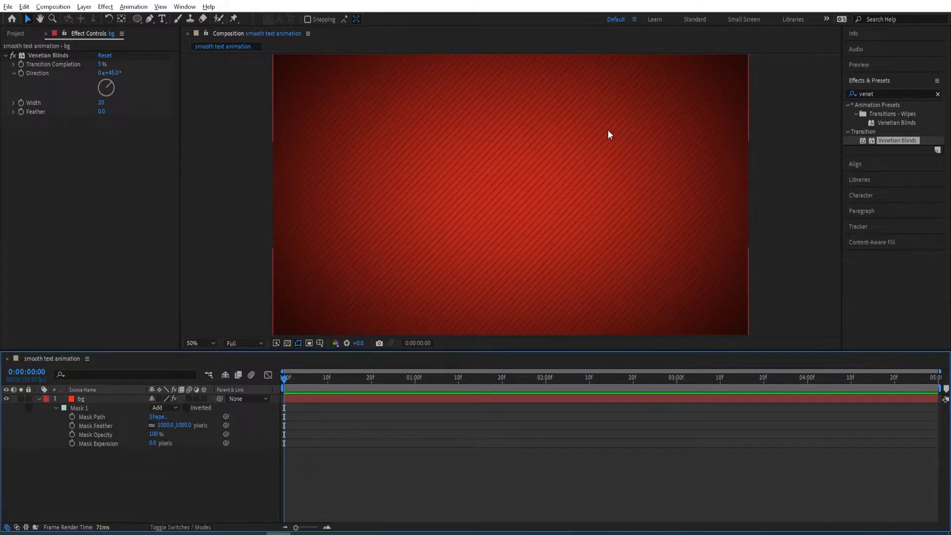
Step: Add a two-line text layer in the middle of the composition reading SMOOTH above TEXT ANIMATION
key("comma")
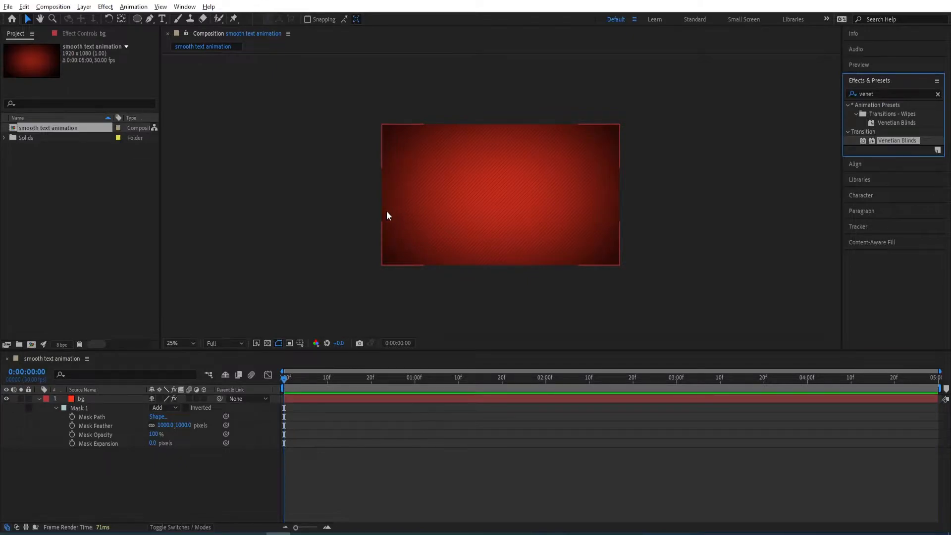
left_click(165, 22)
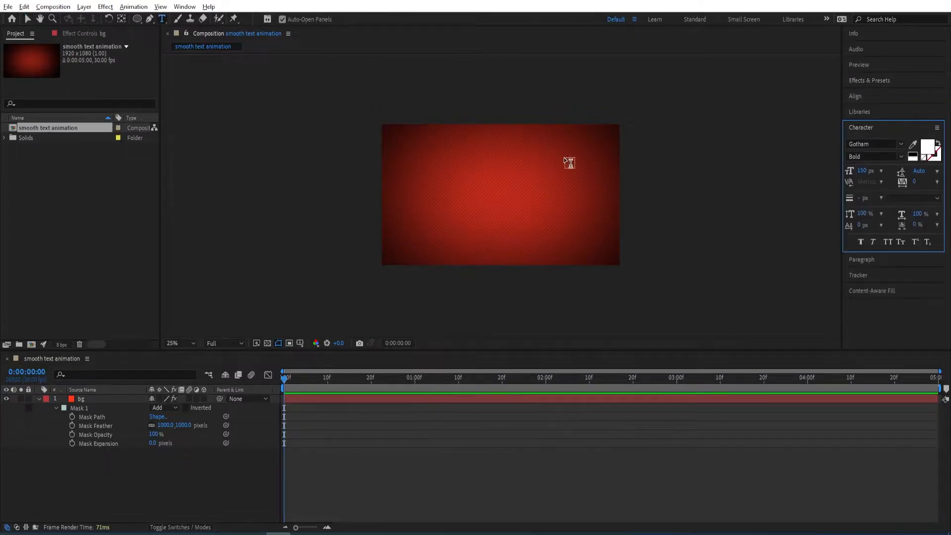
left_click(457, 189)
type("SMOOTH")
key("Return")
type("TEXT")
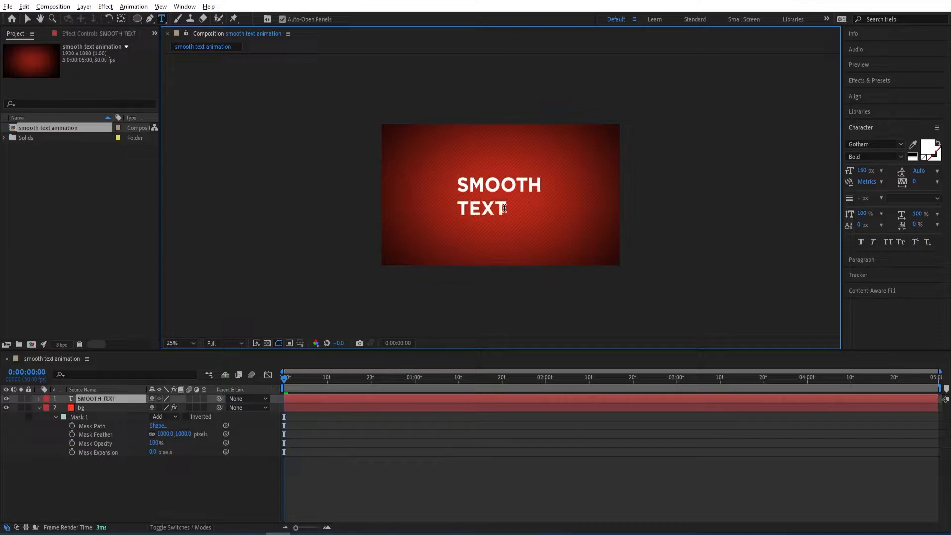
type(" ANIMATION")
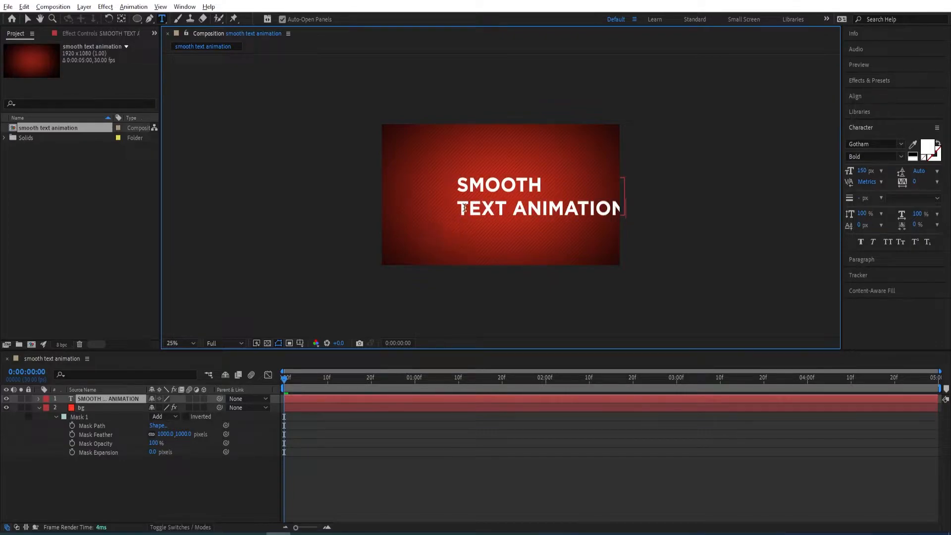
Step: Set the font size of the second line, TEXT ANIMATION, to 93 px
left_click_drag(459, 207, 722, 208)
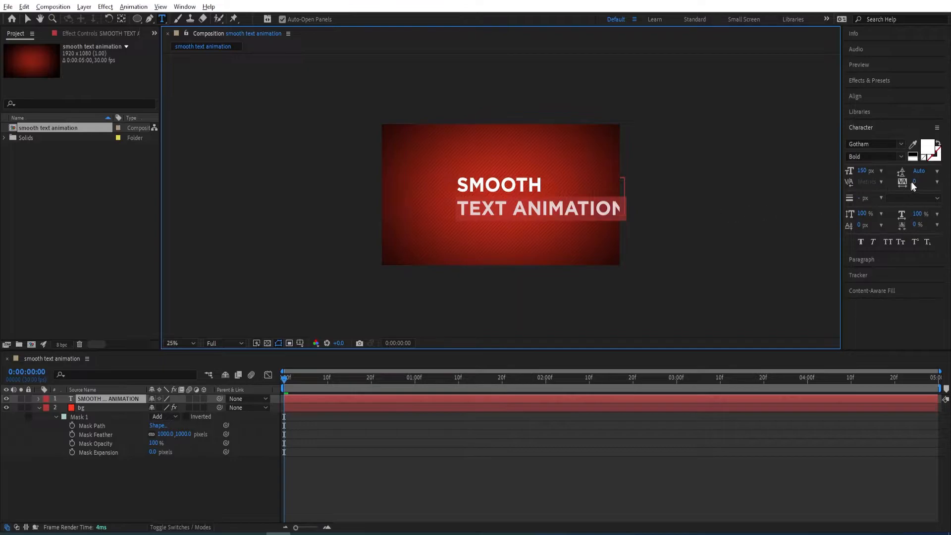
left_click(861, 171)
type("93")
key("Return")
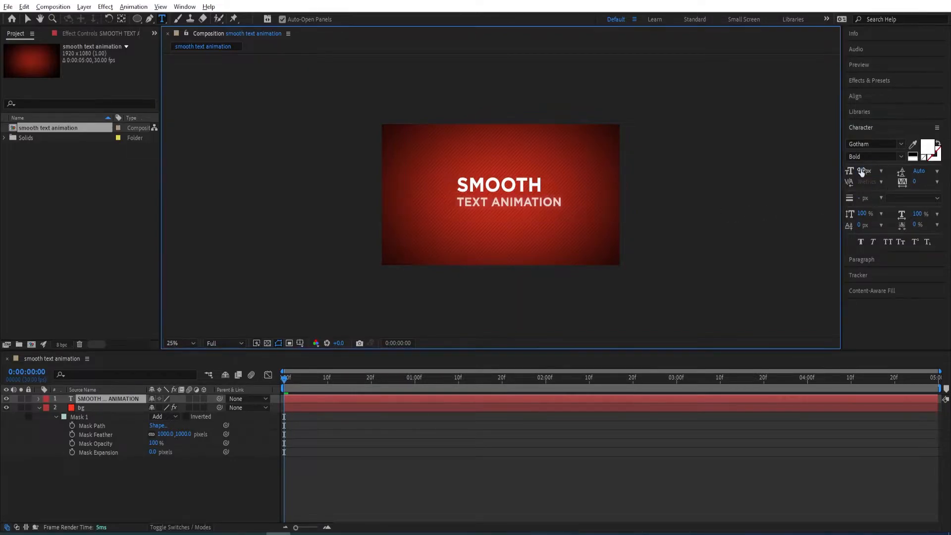
Step: Check the paragraph alignment of the text layer
scroll(504, 212, "up", 1)
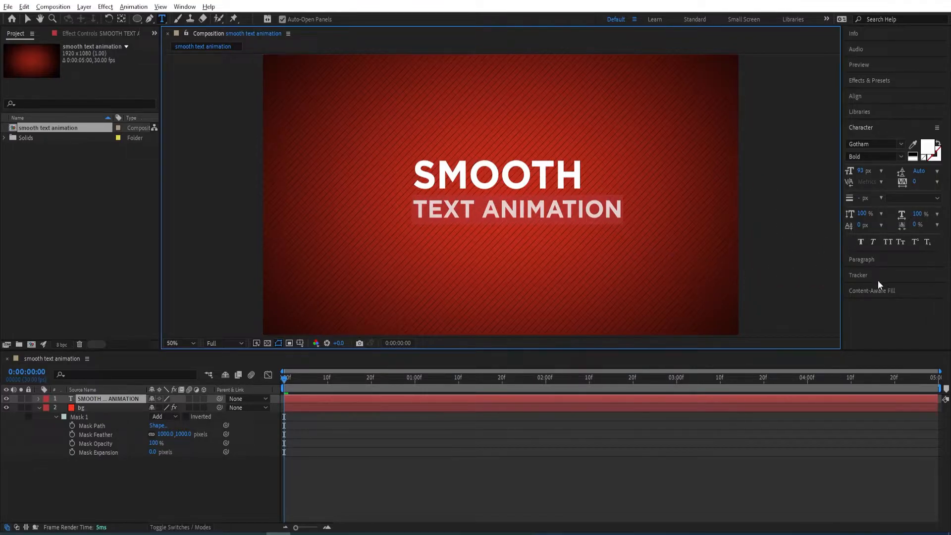
left_click(869, 262)
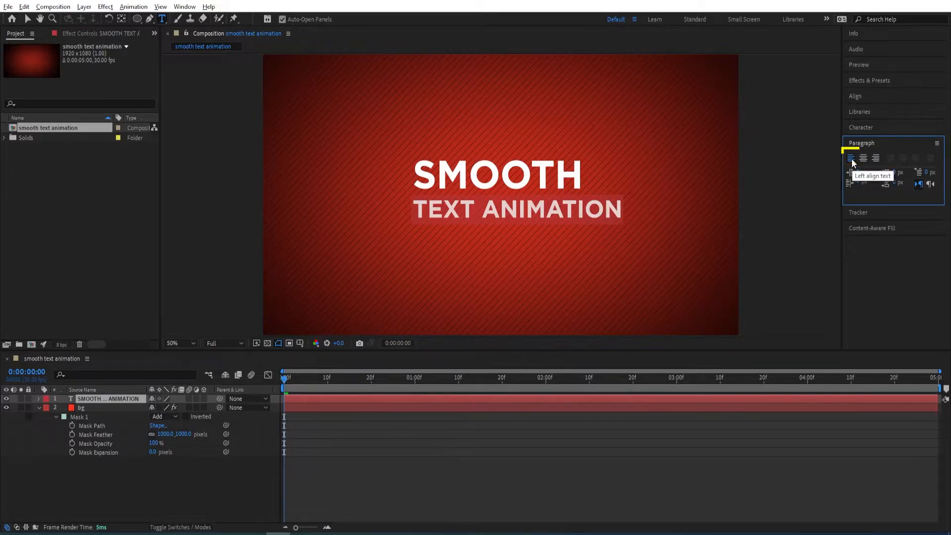
left_click(861, 147)
Step: Find the Transform effect under Distort and apply it to the SMOOTH TEXT ANIMATION layer
left_click(93, 400)
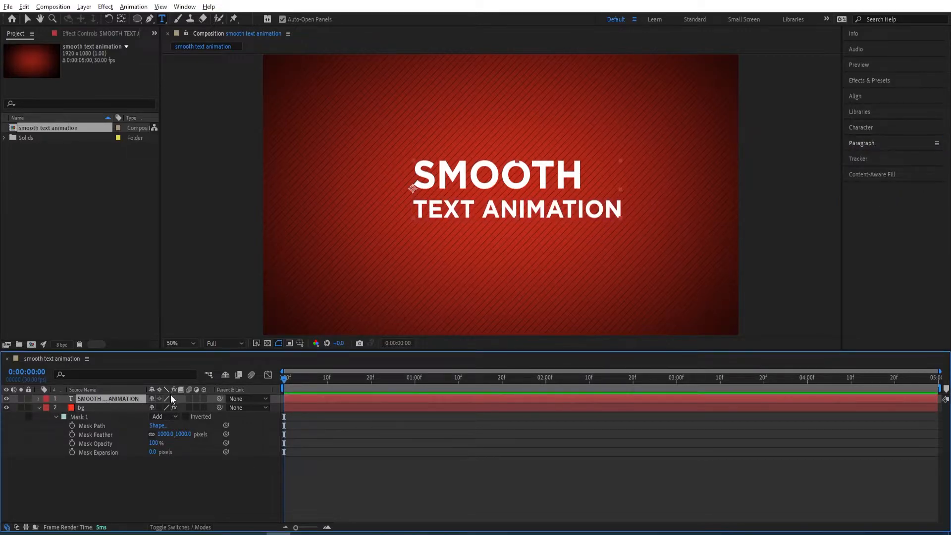
scroll(613, 178, "down", 2)
left_click(874, 81)
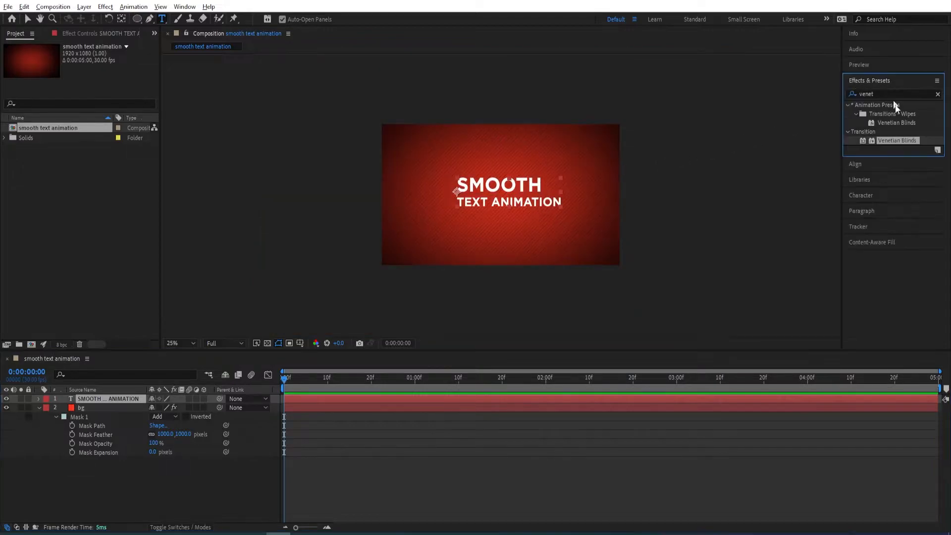
left_click(887, 93)
type("transform")
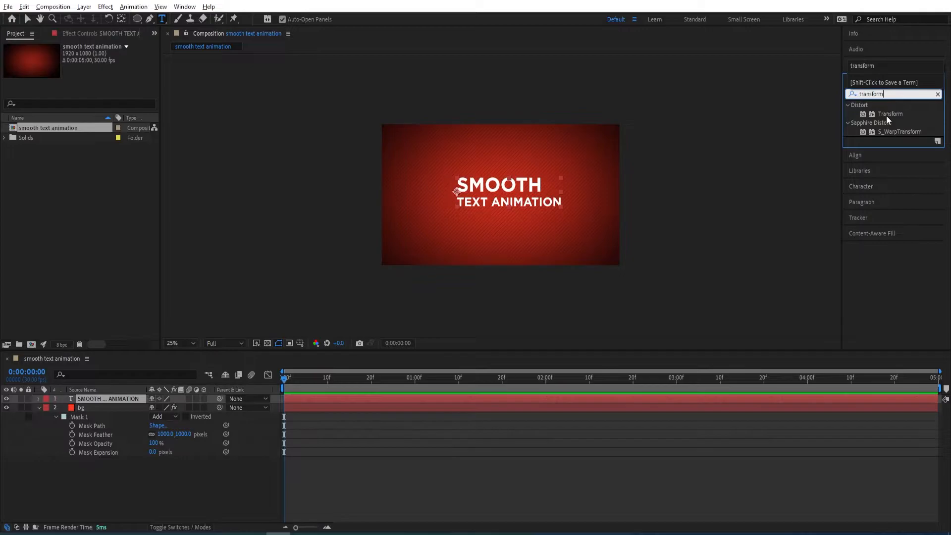
left_click(890, 114)
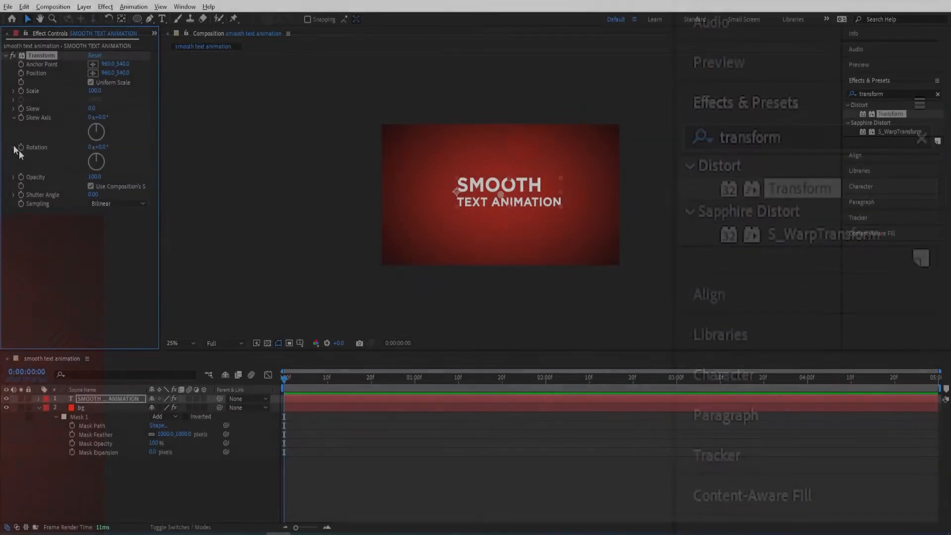
Step: Set the skew of the text layer's Transform effect to -10
left_click(96, 108)
type("-10")
key("Return")
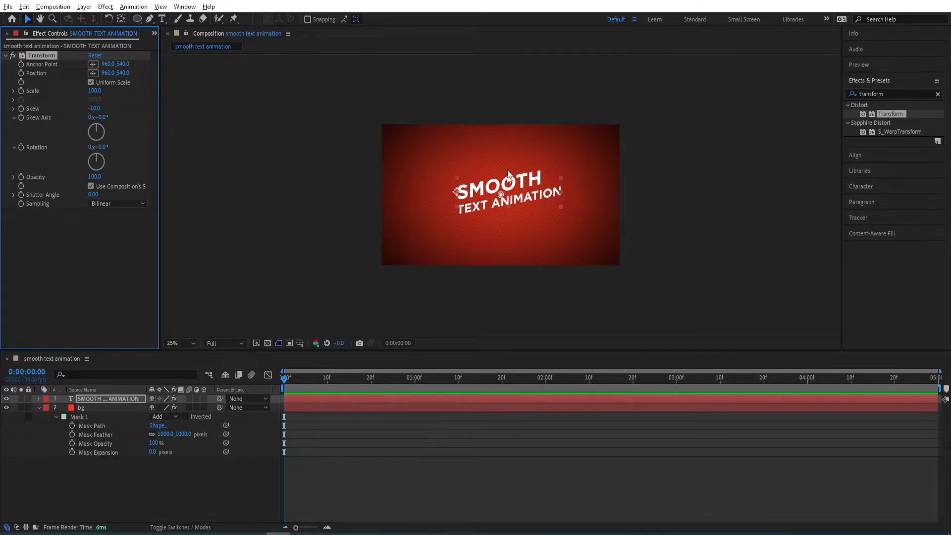
Step: Find the Text Bounce animation preset, apply it to the SMOOTH TEXT ANIMATION layer and preview the motion
left_click(938, 95)
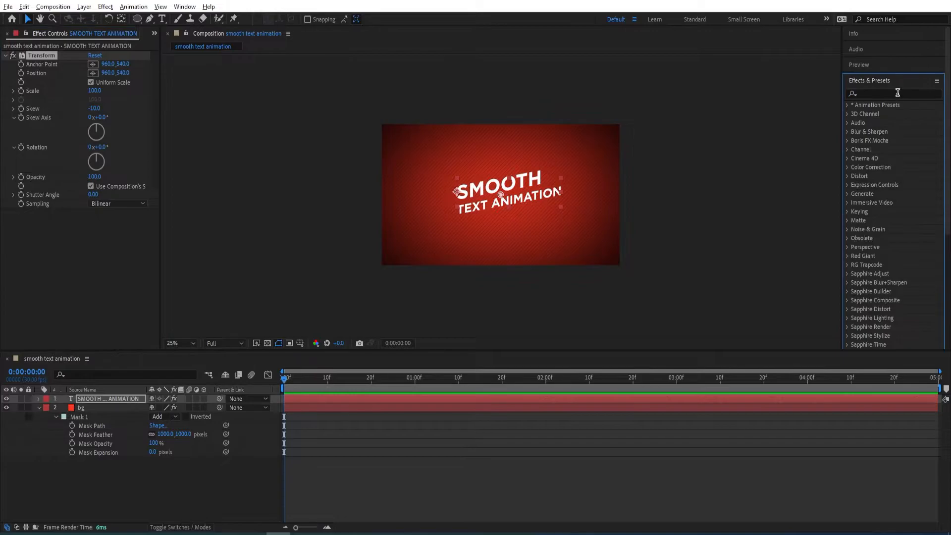
left_click(899, 91)
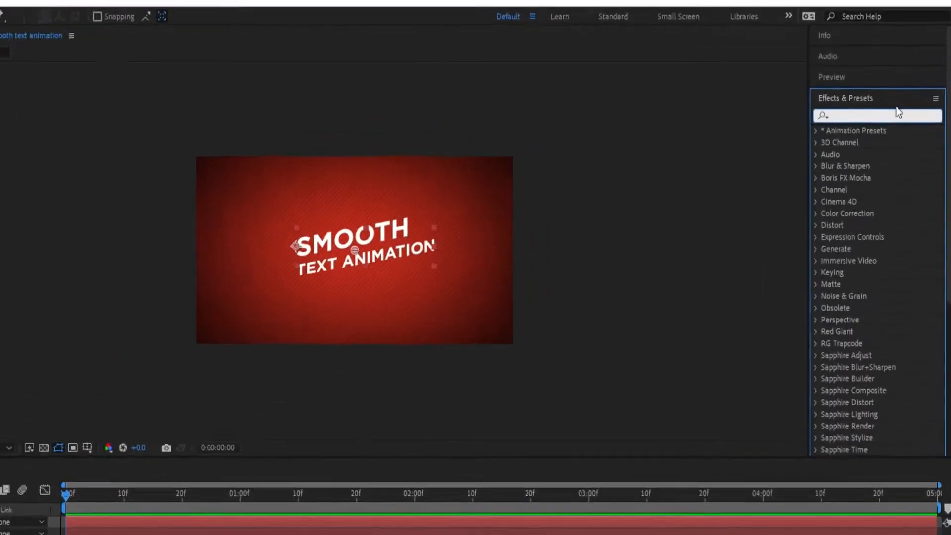
type("text bounce")
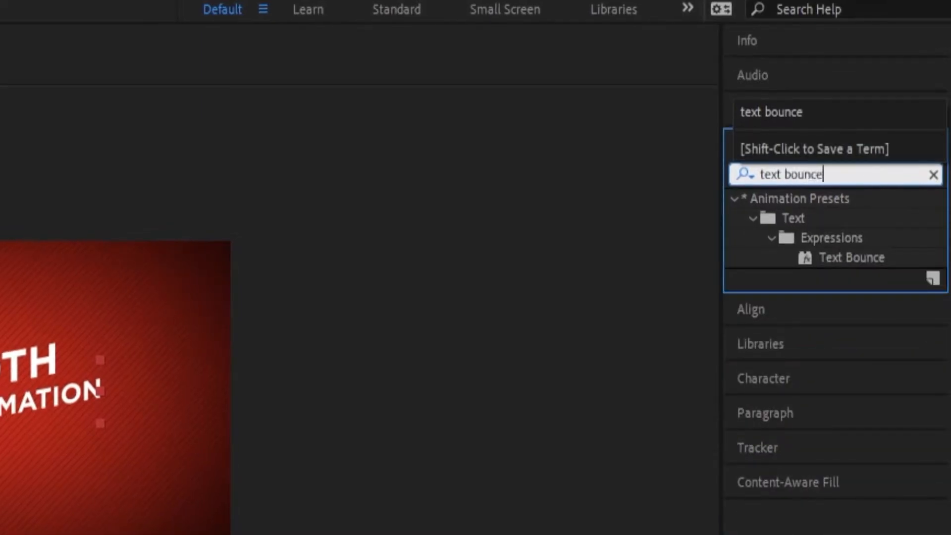
double_click(860, 258)
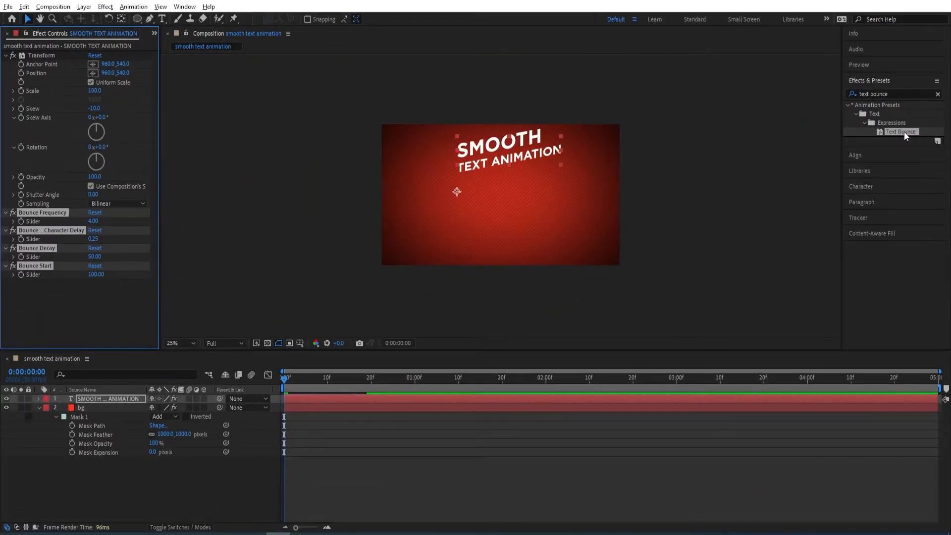
key("space")
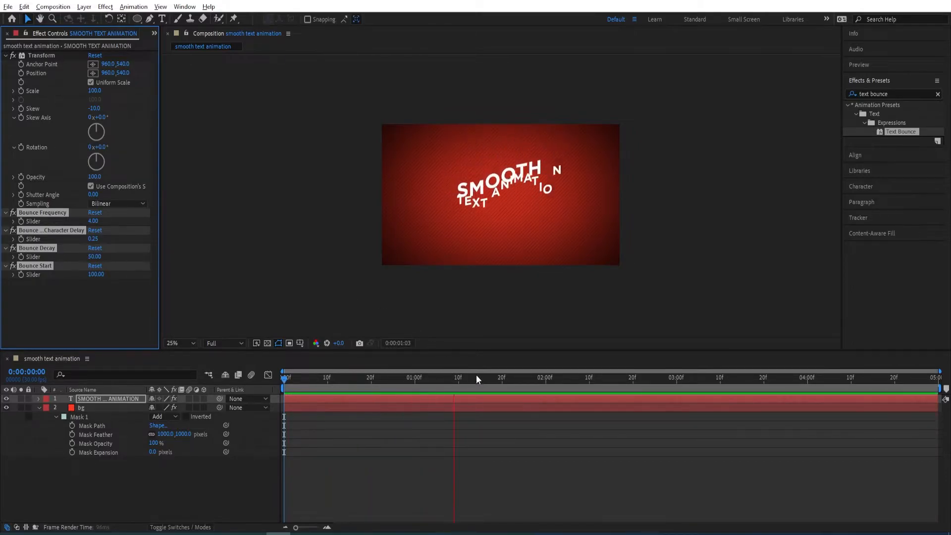
key("space")
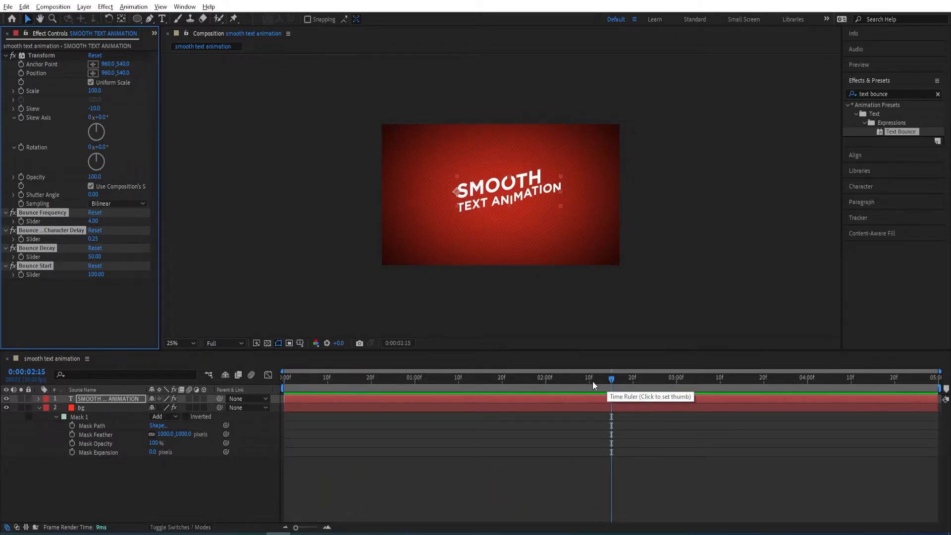
Step: Set the text layer's bounce character delay slider to 0.20 and preview the animation from the start
left_click(97, 307)
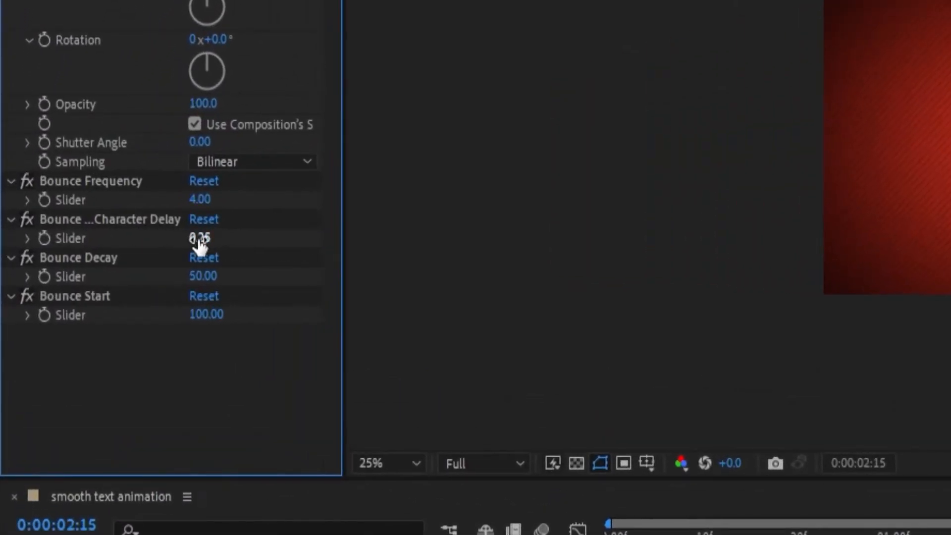
left_click(99, 239)
left_click(216, 238)
key("BackSpace")
left_click(250, 225)
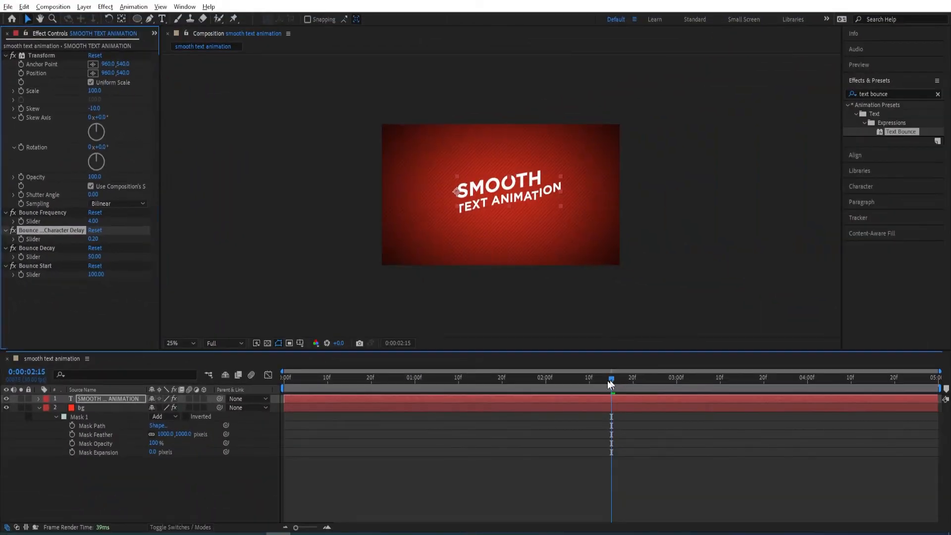
left_click_drag(611, 384, 252, 388)
key("space")
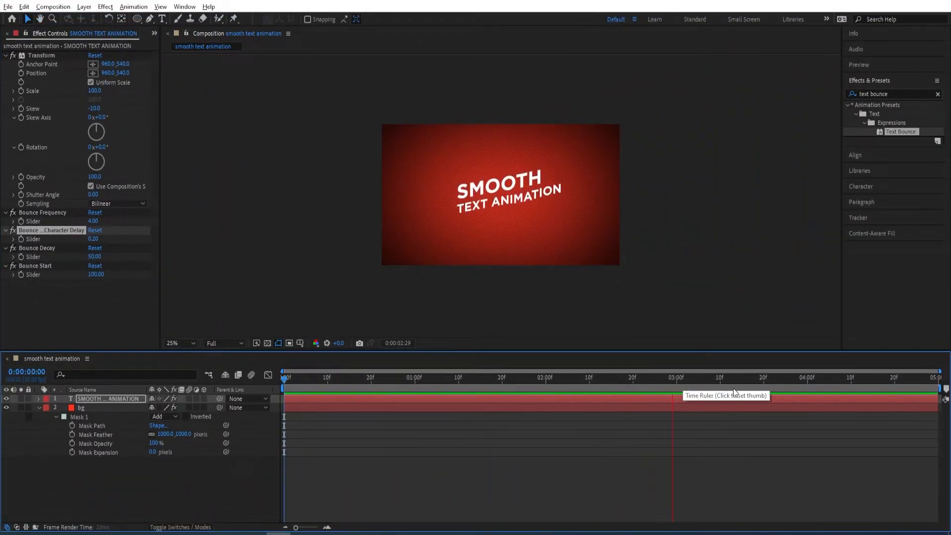
left_click_drag(691, 393, 200, 391)
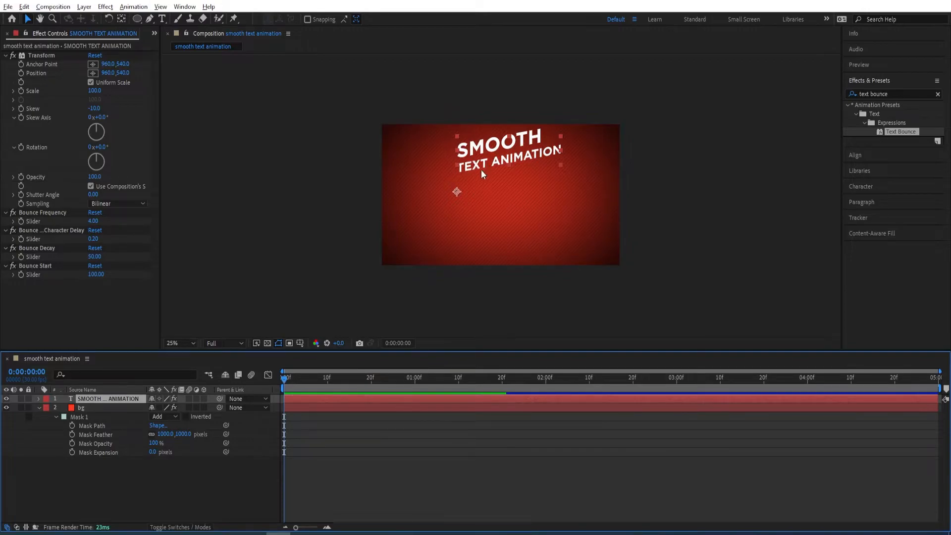
Step: Set the Position of the text layer's Animator 1 to 0.0, -730.0 and preview the animation
left_click(39, 408)
left_click(39, 399)
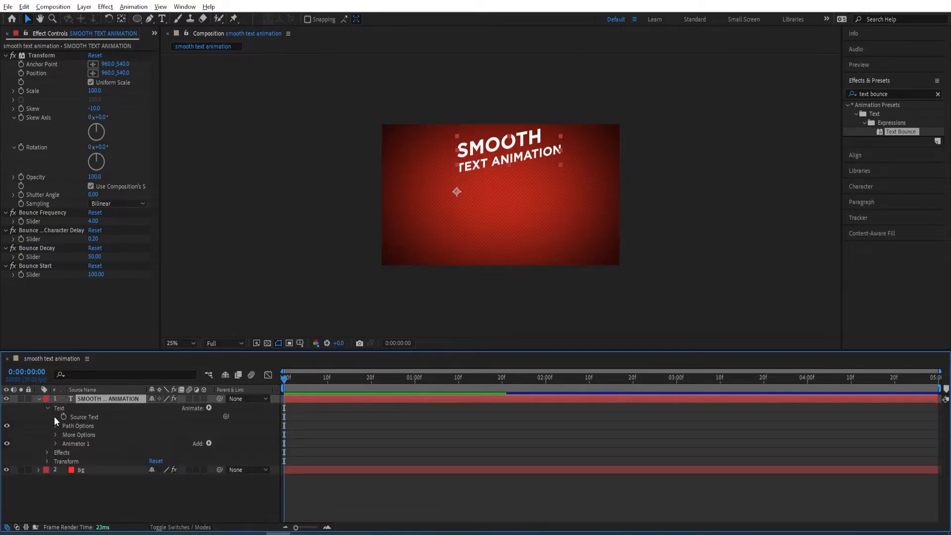
left_click(56, 444)
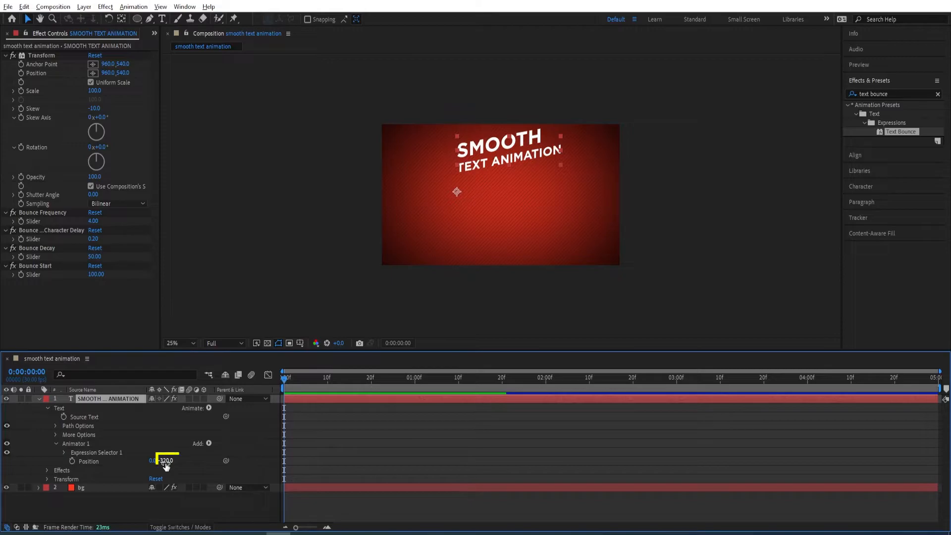
left_click_drag(166, 464, 143, 465)
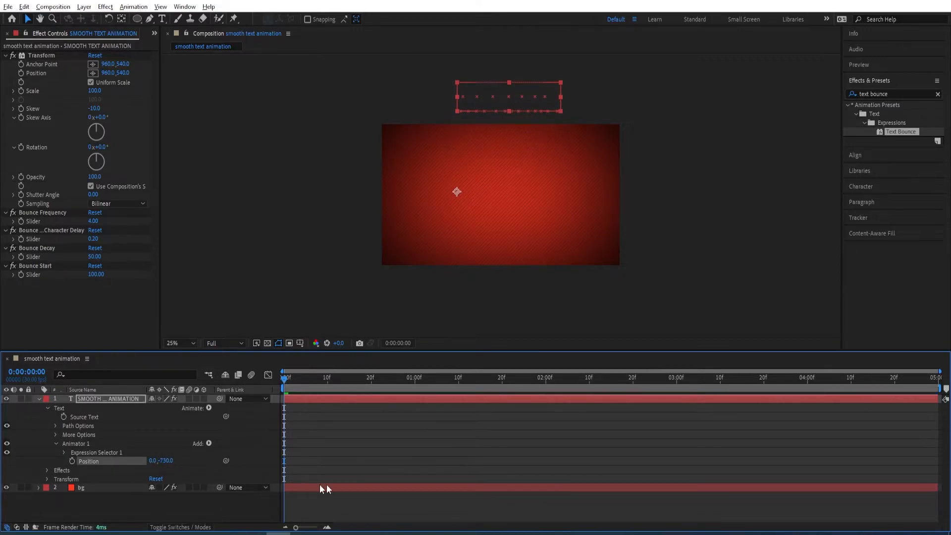
left_click(347, 434)
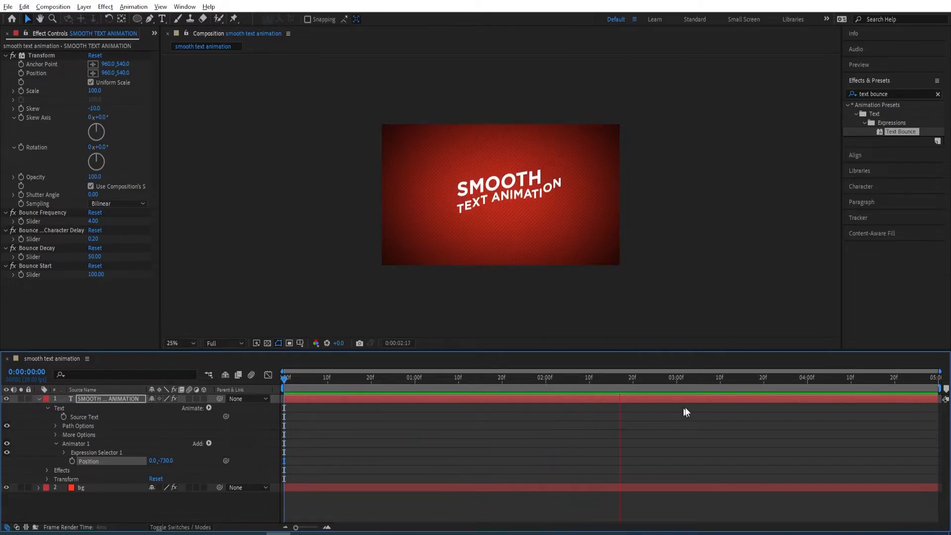
left_click(701, 387)
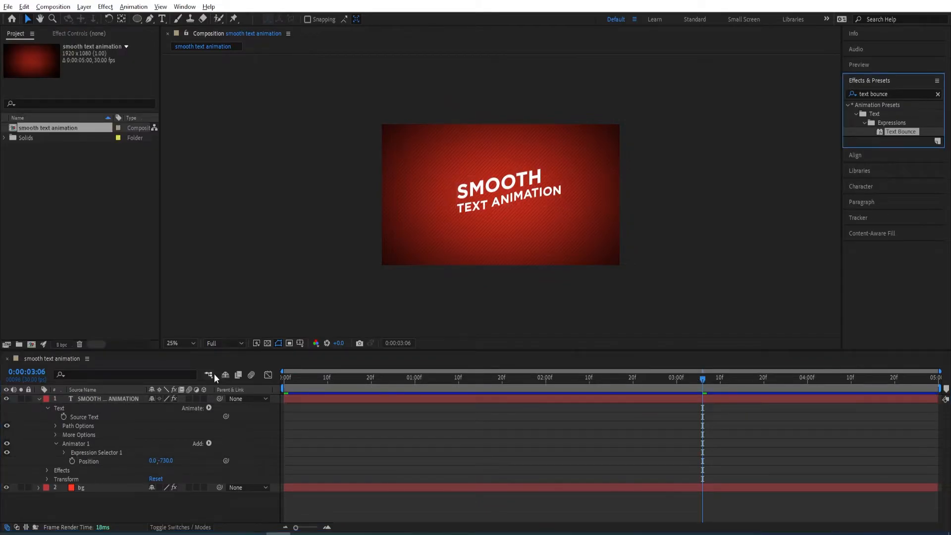
Step: Change the text layer's fill color to yellow using the text color code #FDD20EFF from the Notepad document
left_click(115, 400)
left_click(39, 398)
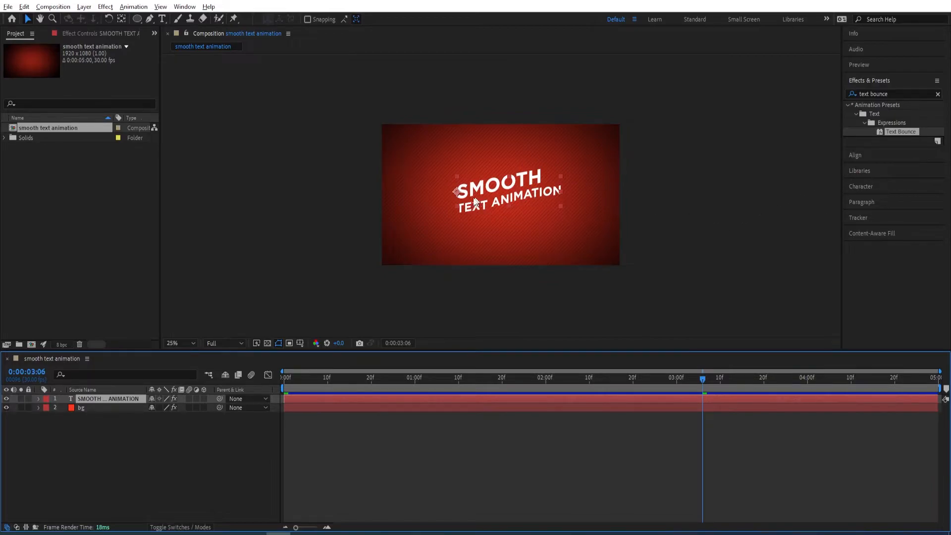
left_click(864, 187)
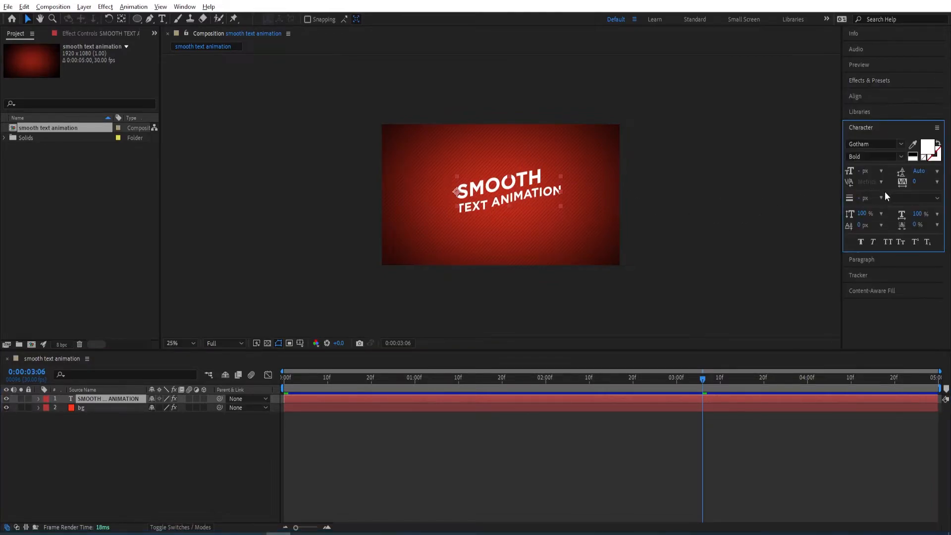
left_click(105, 403)
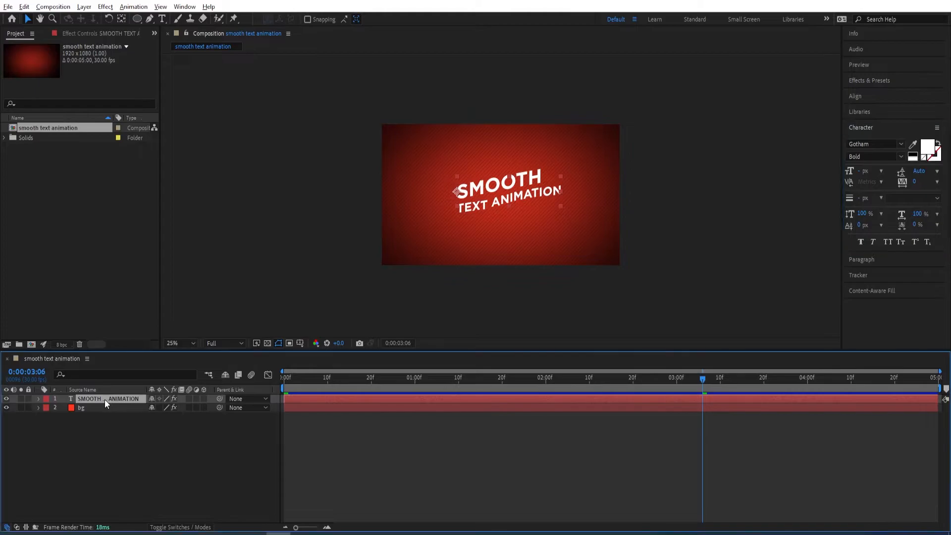
left_click(930, 151)
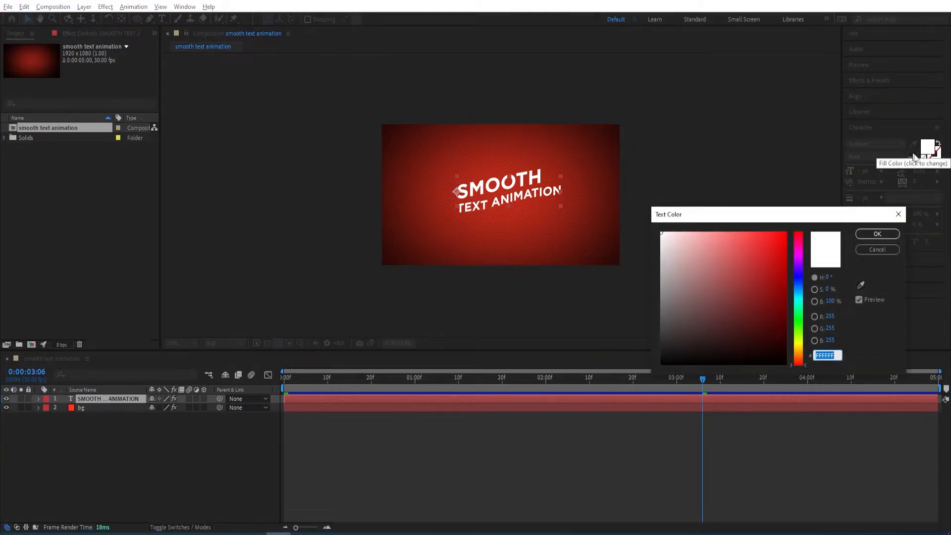
left_click(577, 529)
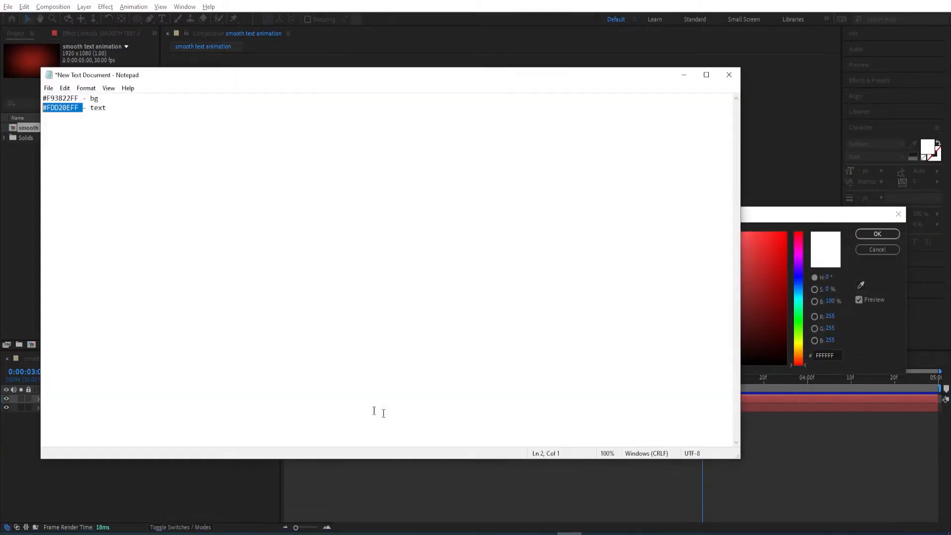
left_click_drag(78, 110, 43, 110)
left_click(684, 74)
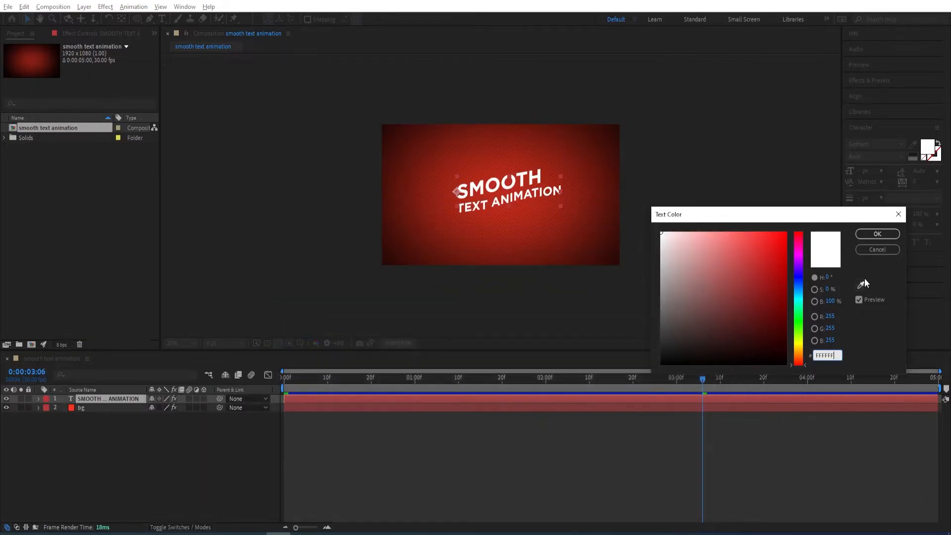
left_click(834, 356)
type("FDD20E")
key("Tab")
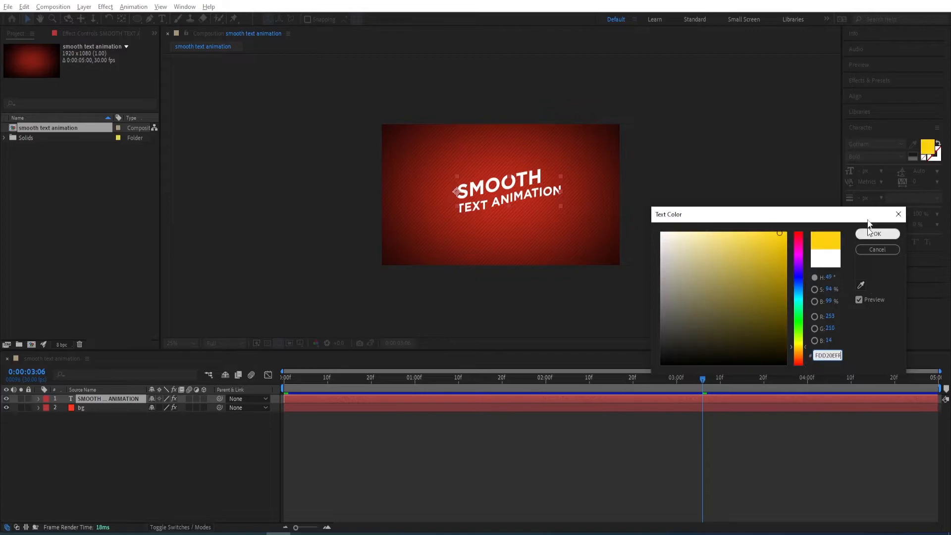
left_click(872, 235)
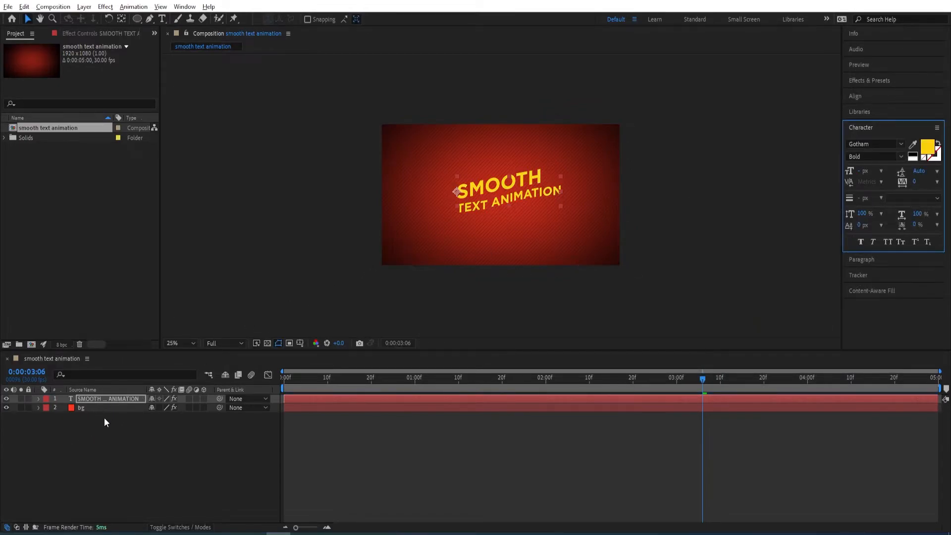
Step: Duplicate the SMOOTH TEXT ANIMATION layer and give the copy a Yellow label
left_click(106, 400)
key("ctrl+d")
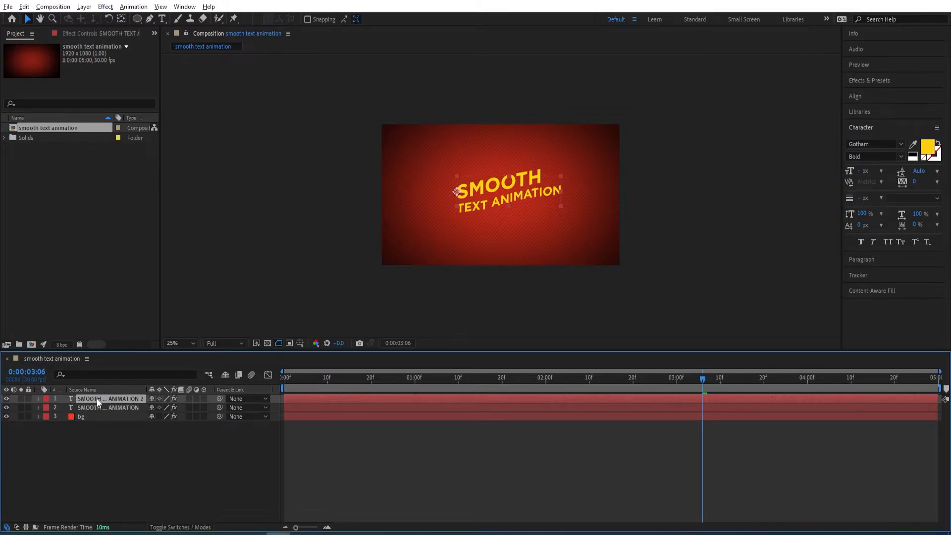
left_click(47, 399)
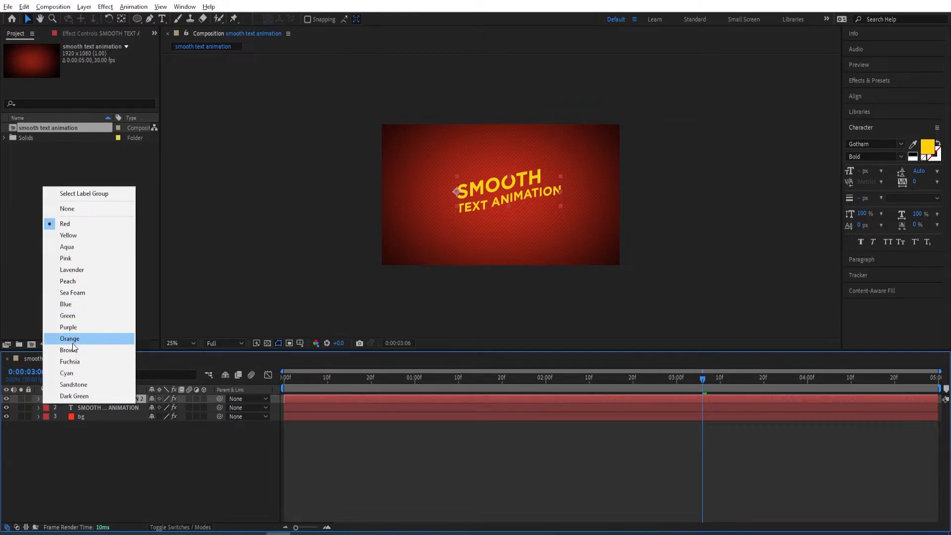
left_click(69, 234)
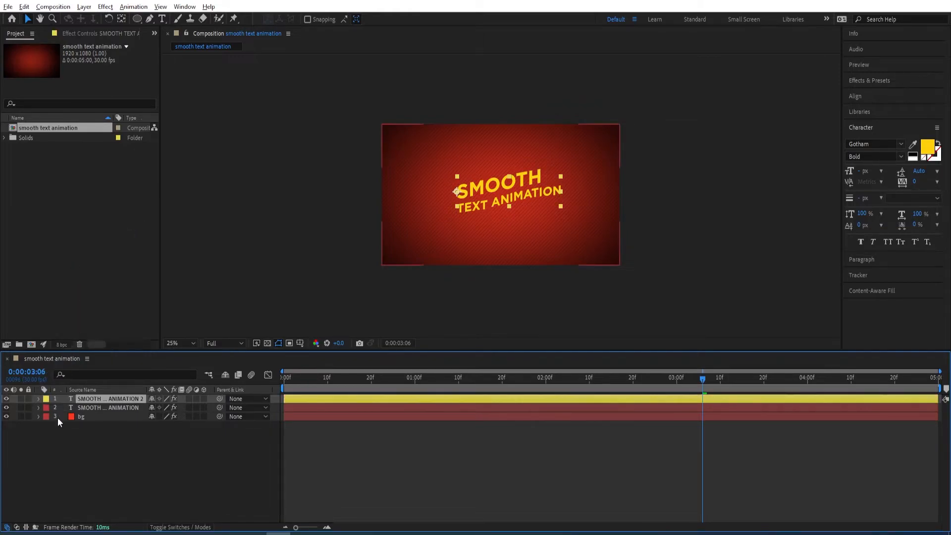
Step: Duplicate the original red-labelled text layer nine times
left_click(91, 407)
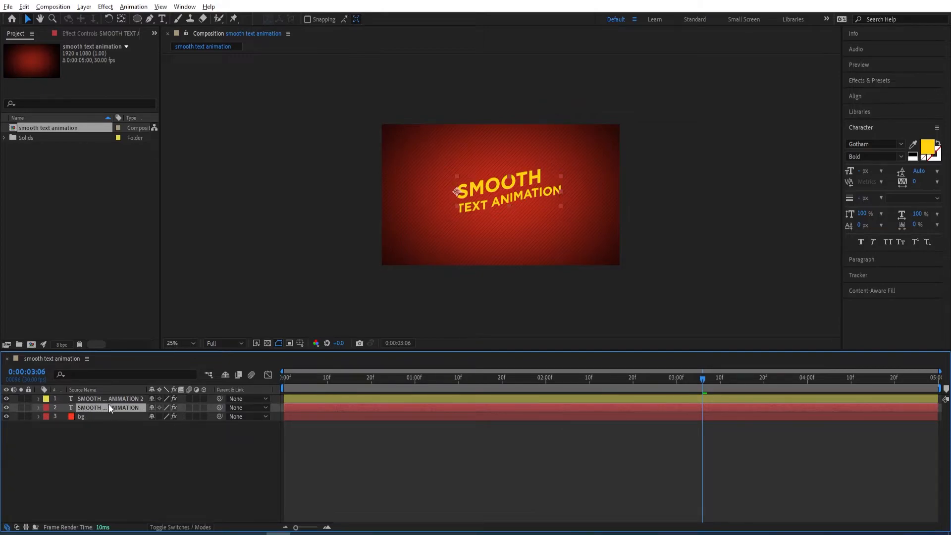
key("ctrl+d")
key("ctrl+d")
key("ctrl+d")
key("ctrl+d")
key("ctrl+d")
key("ctrl+d")
key("ctrl+d")
key("ctrl+d")
key("ctrl+d")
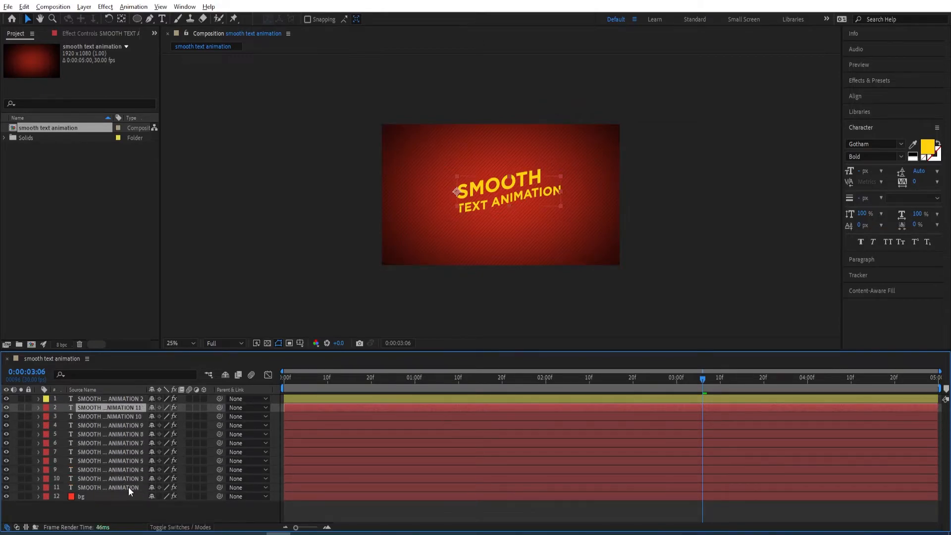
Step: Pre-compose all the red-labelled text layers into a new composition named text shadow
left_click(130, 488)
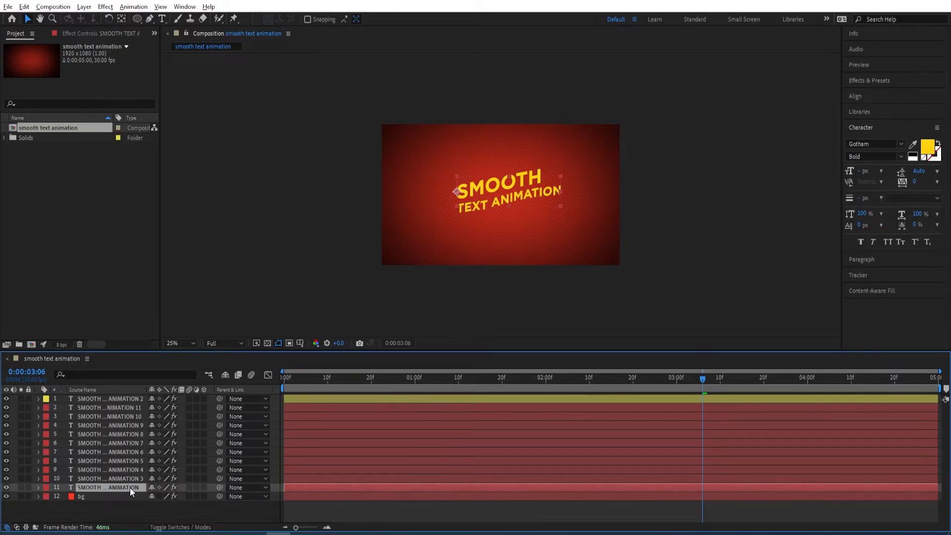
left_click(129, 412, "shift")
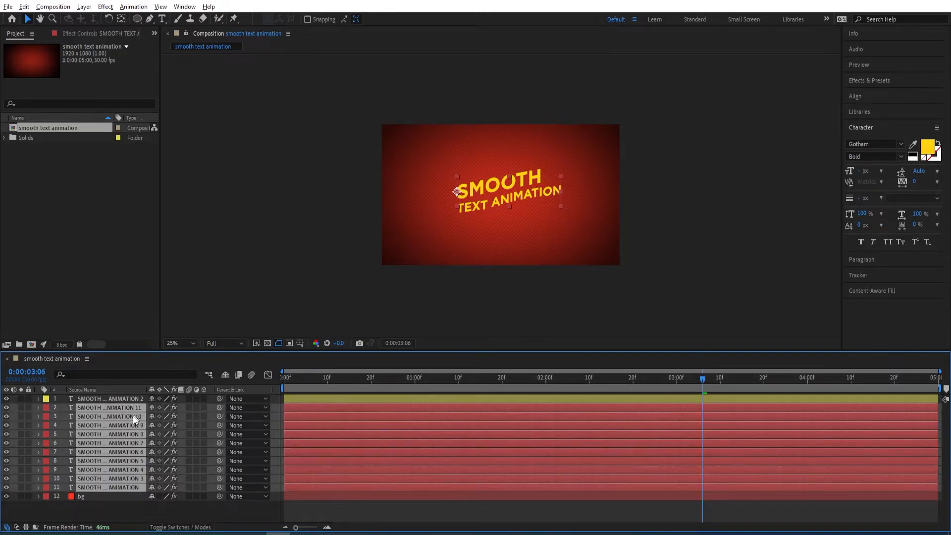
key("ctrl+shift+c")
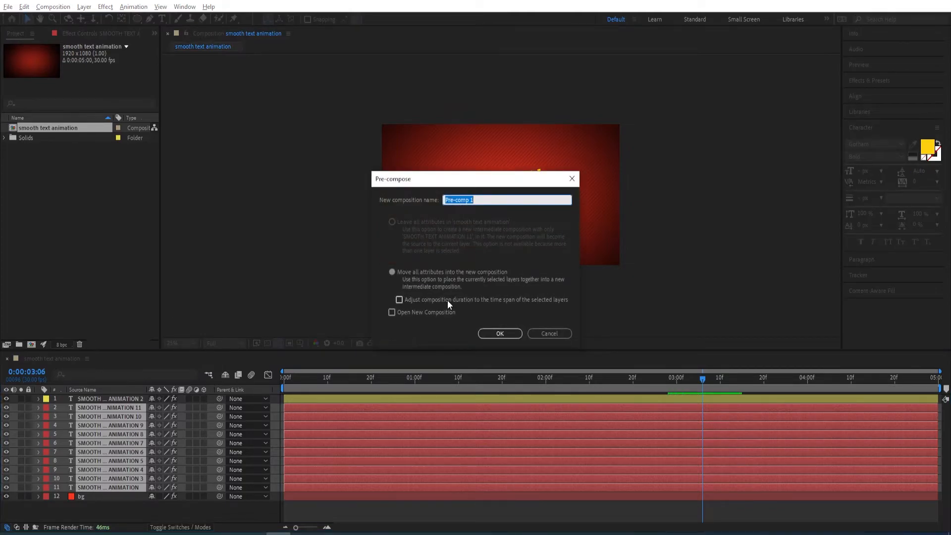
type("text shadow")
key("Return")
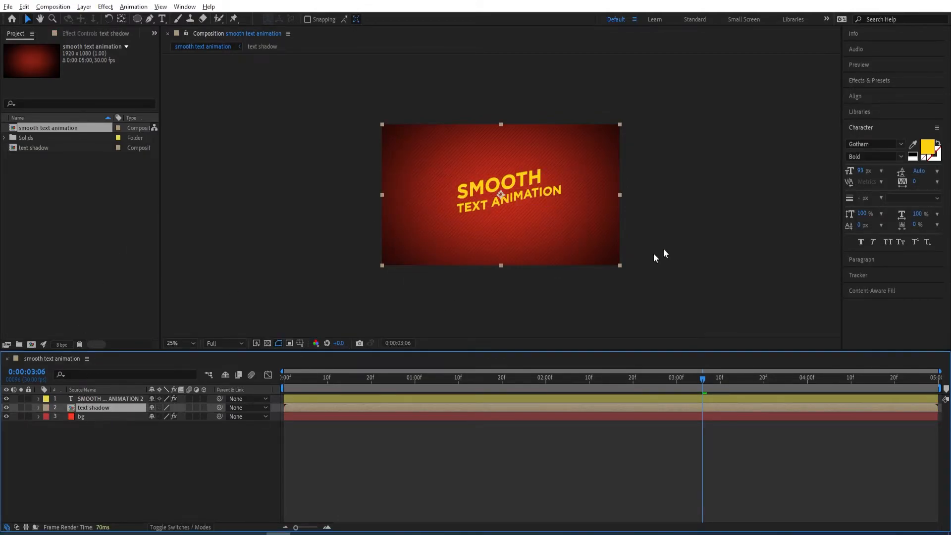
Step: Find the CC Radial Fast Blur effect and apply it to the text shadow layer
left_click(890, 81)
left_click(898, 94)
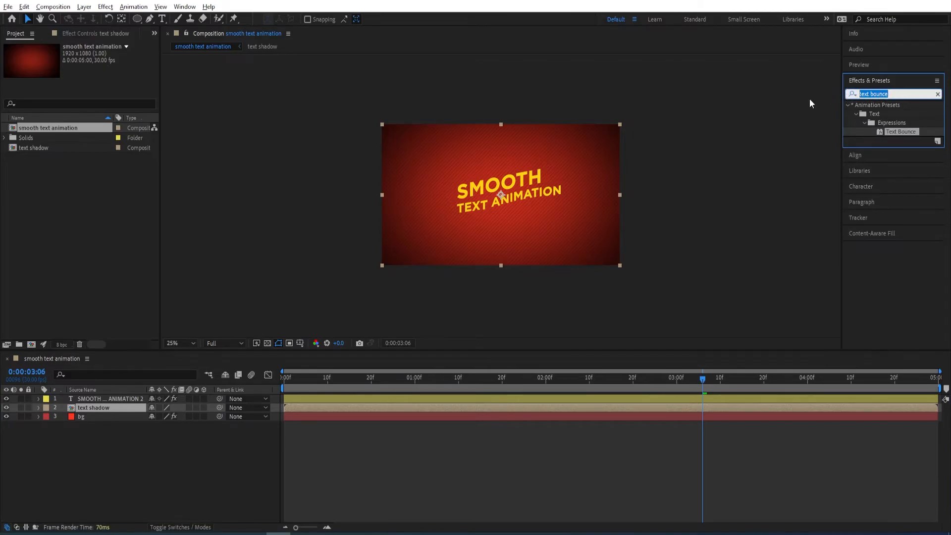
type("radial fast")
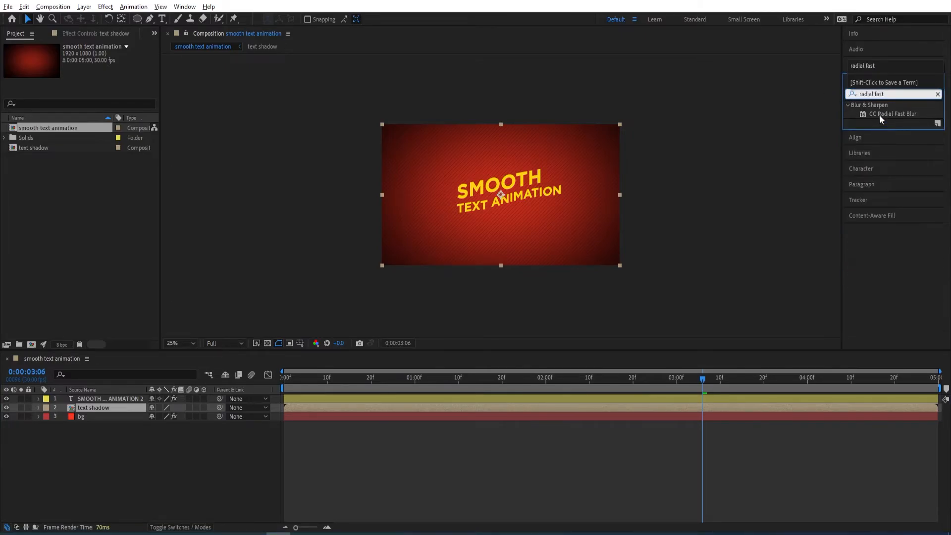
left_click(880, 116)
double_click(812, 234)
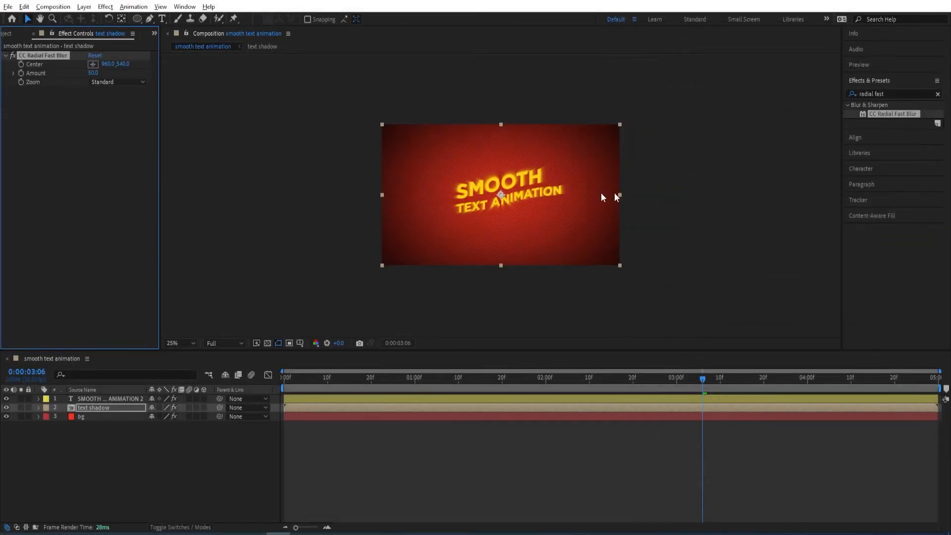
Step: Place the radial blur's center above the word SMOOTH at about 956, 328 and set the blur amount to 80
left_click(92, 65)
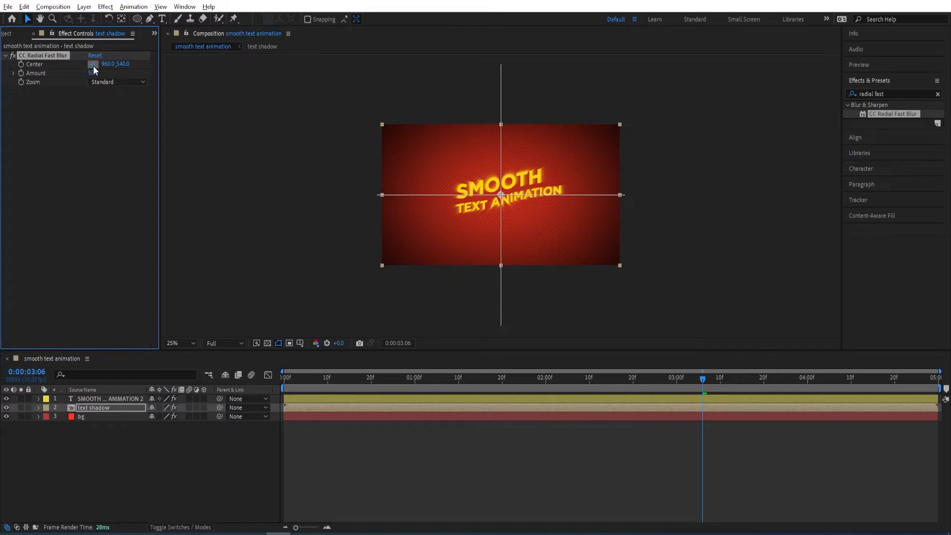
left_click(496, 165)
left_click(500, 167)
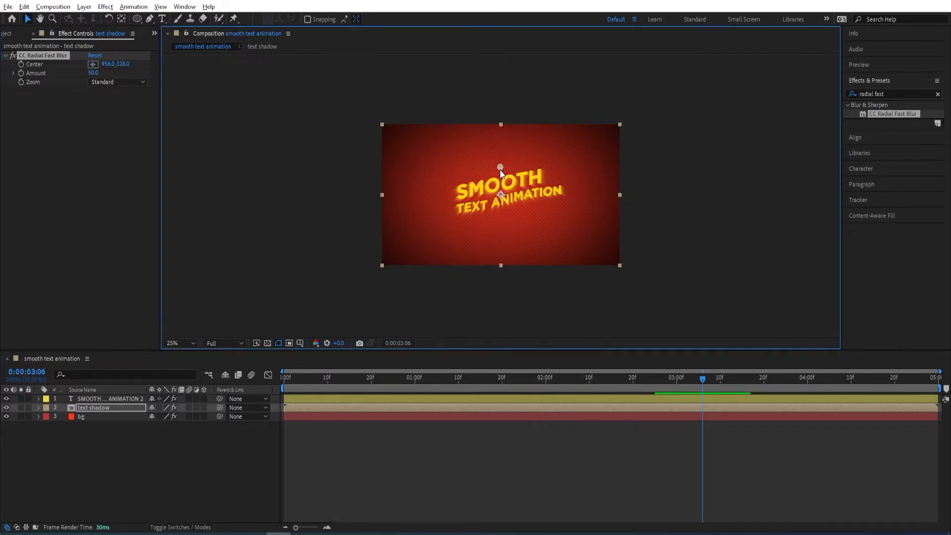
left_click(93, 73)
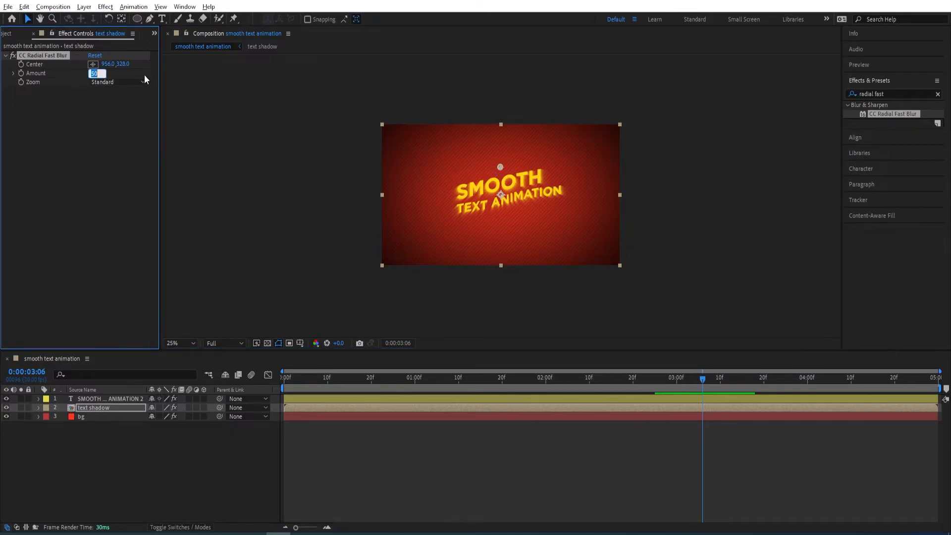
type("80")
key("Return")
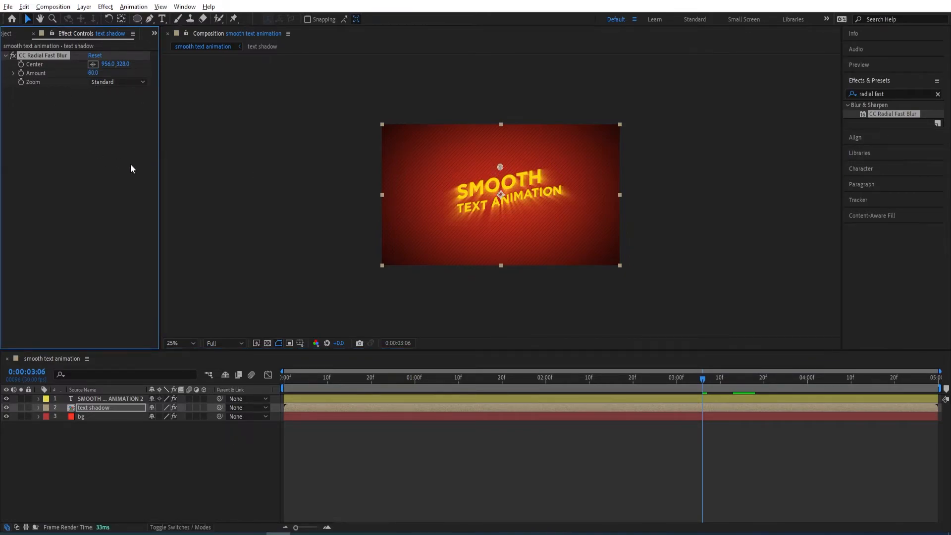
Step: Find the Fill effect, apply it to the text shadow layer, and set its color to black (000000)
left_click(899, 94)
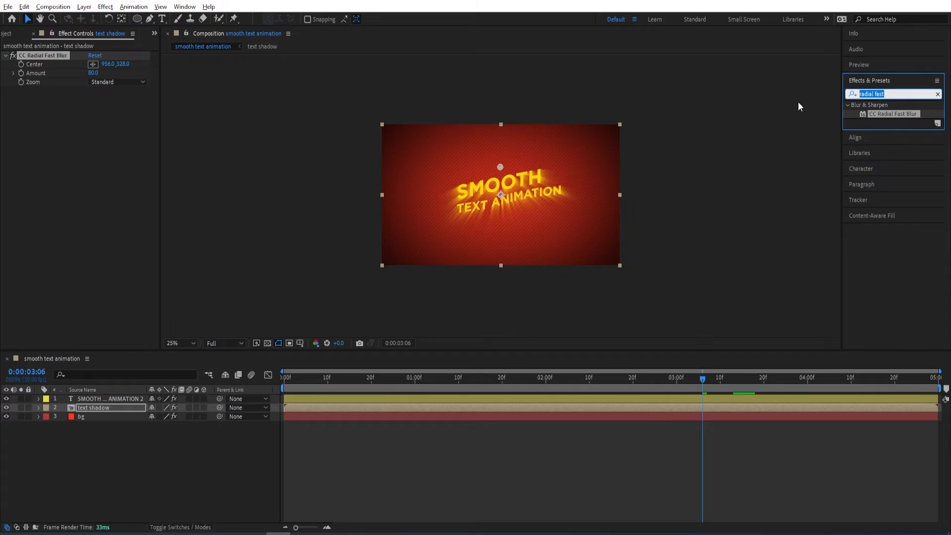
type("fill")
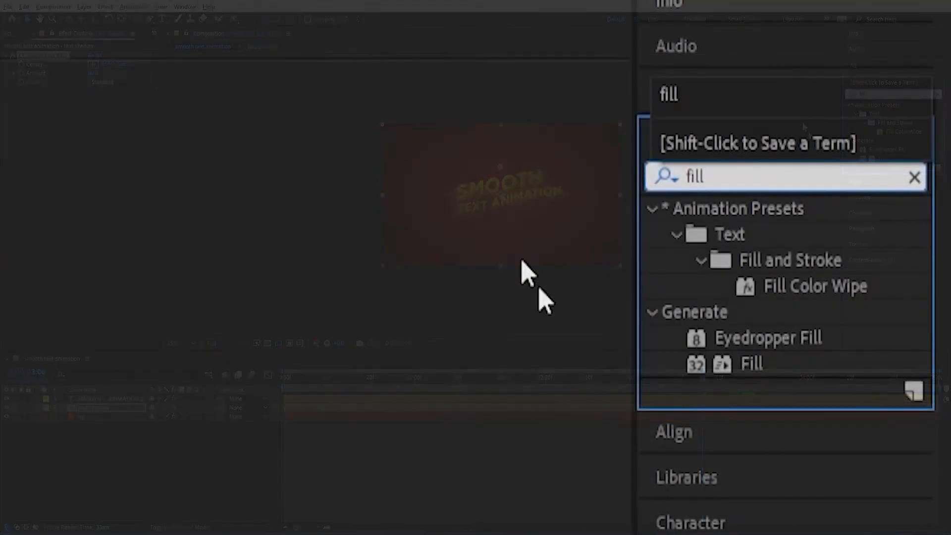
double_click(754, 372)
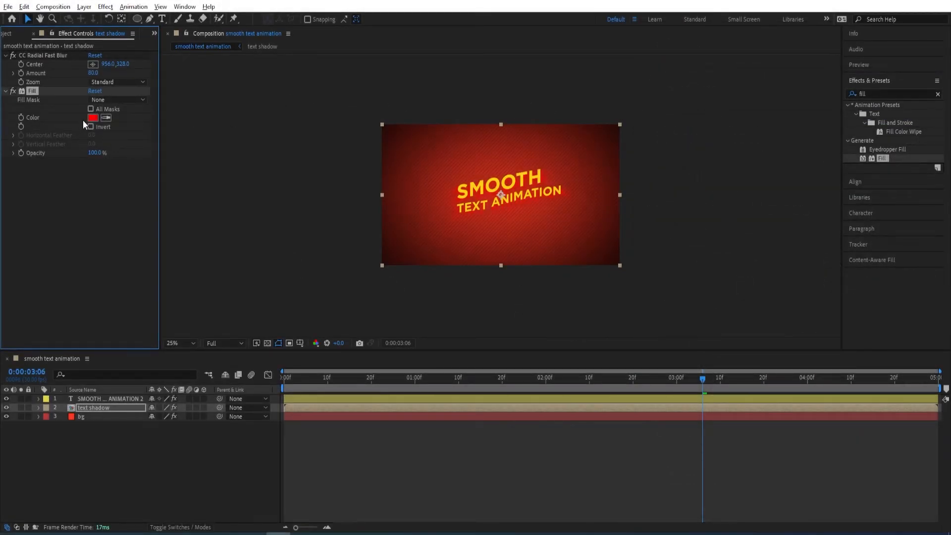
left_click(94, 118)
left_click_drag(733, 335, 618, 384)
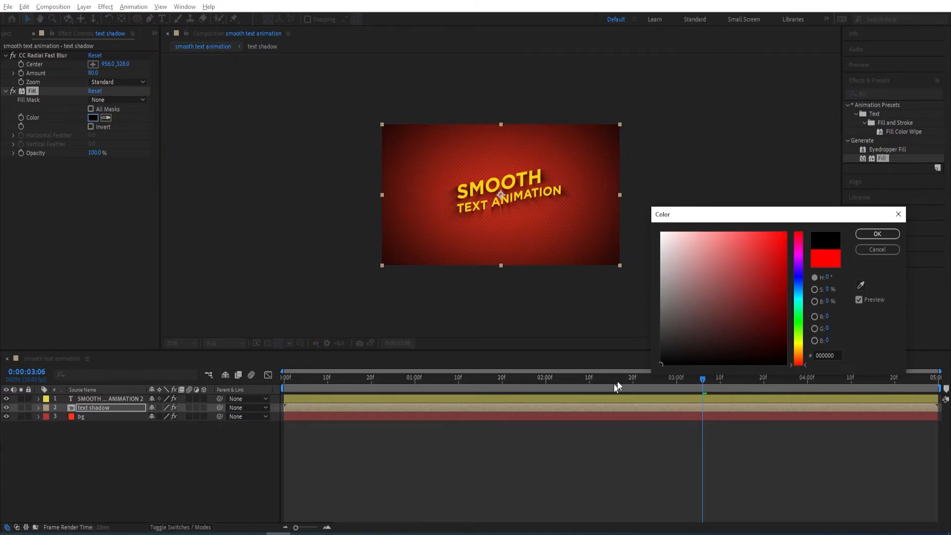
left_click(877, 234)
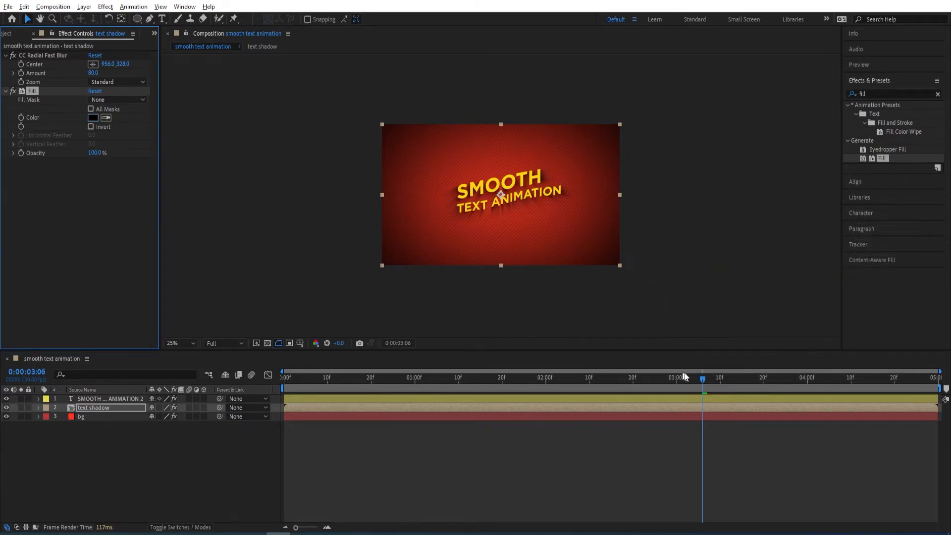
Step: Pre-compose the yellow text layer together with the text shadow layer as final text and play the preview
left_click(101, 400)
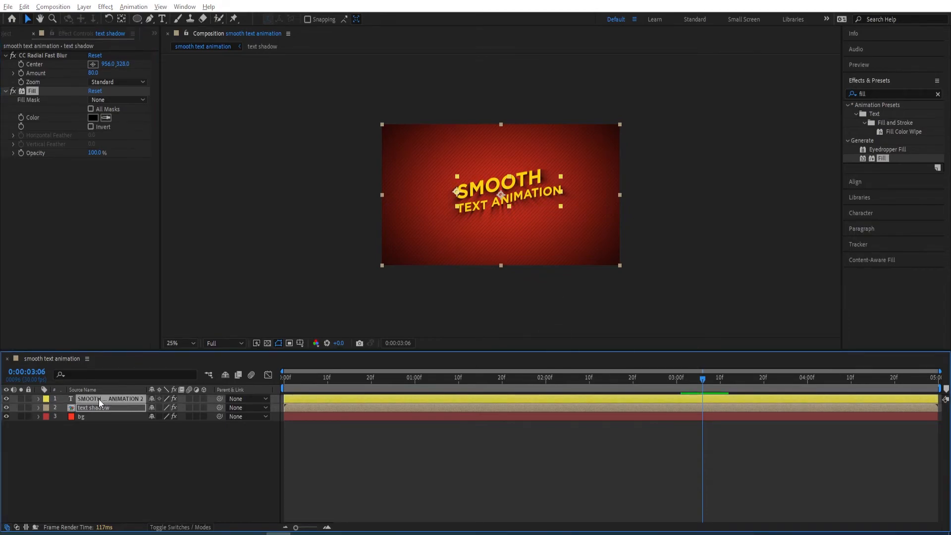
key("ctrl+shift+c")
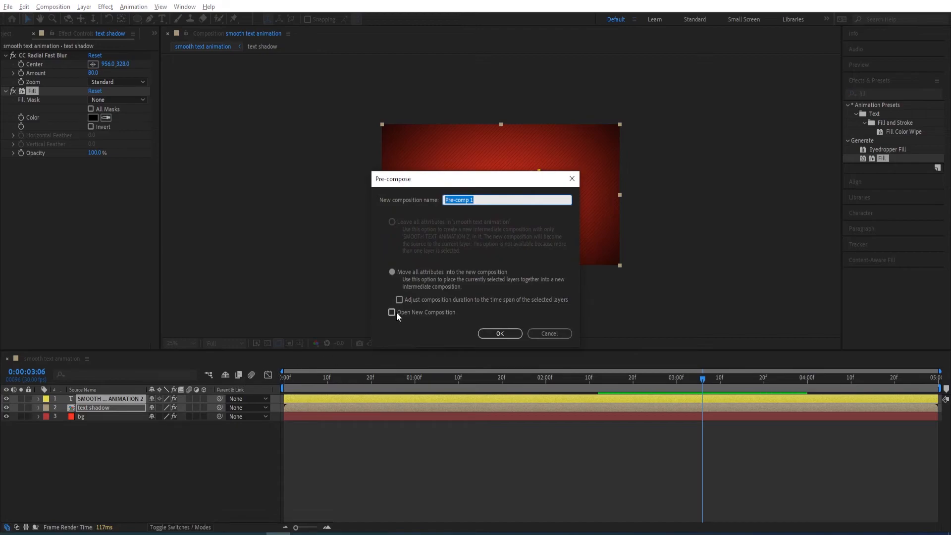
type("final")
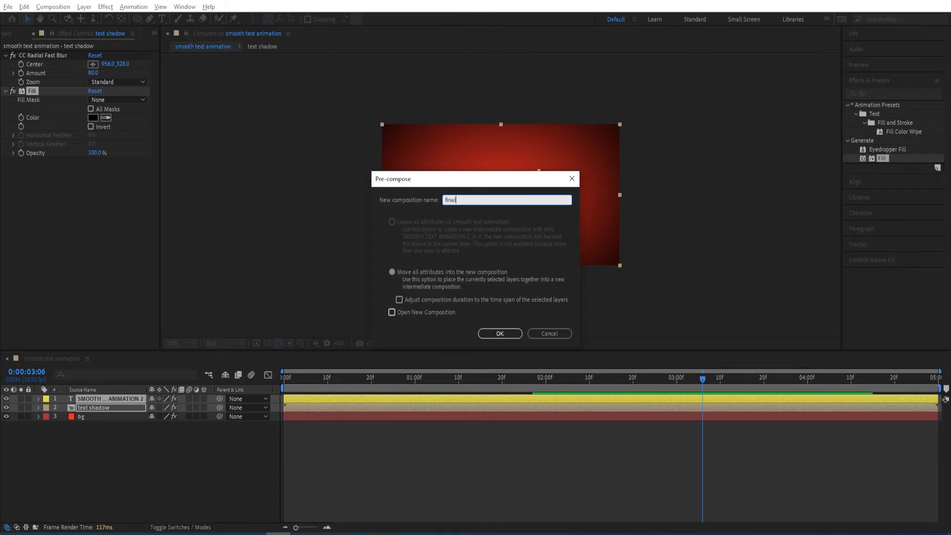
type(" text")
key("Return")
key("space")
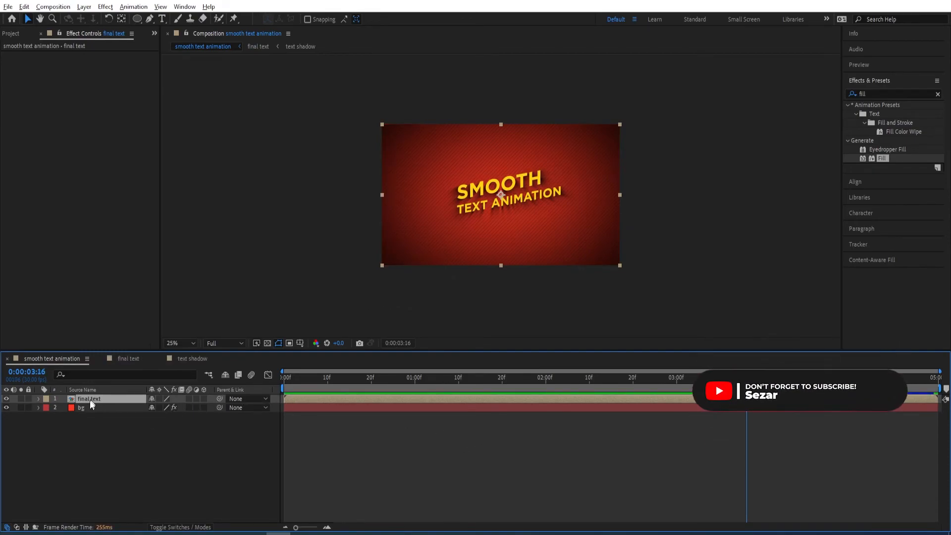
Step: Add a scale keyframe to the final text layer at 0:00:03:00
key("s")
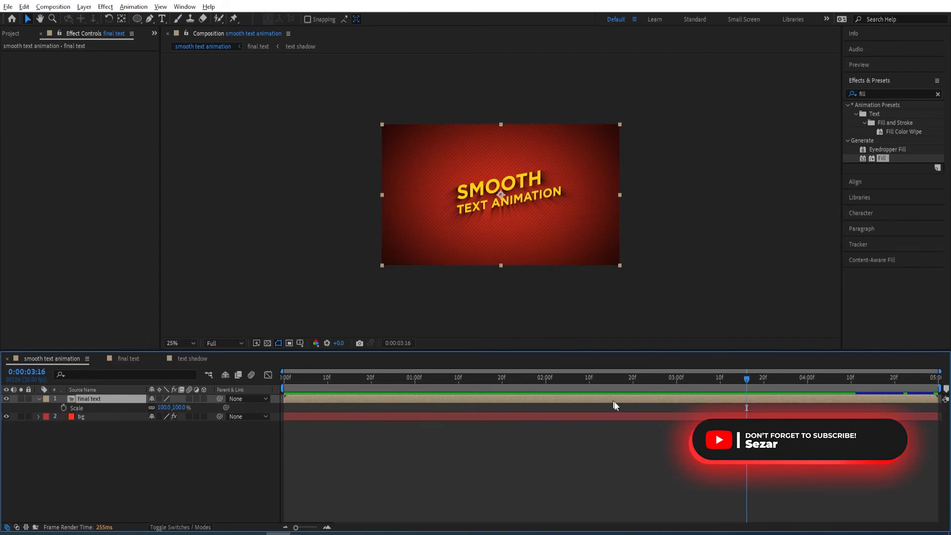
left_click(678, 383)
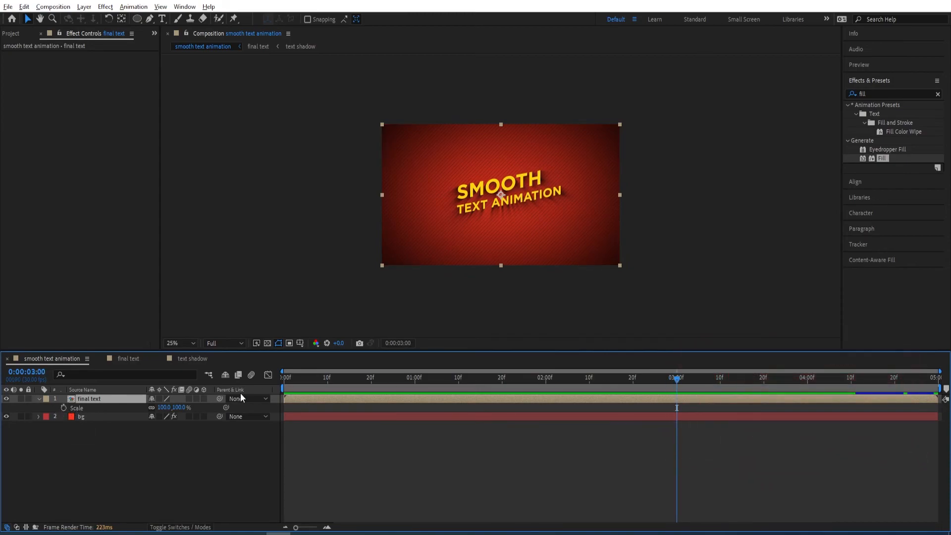
left_click(63, 407)
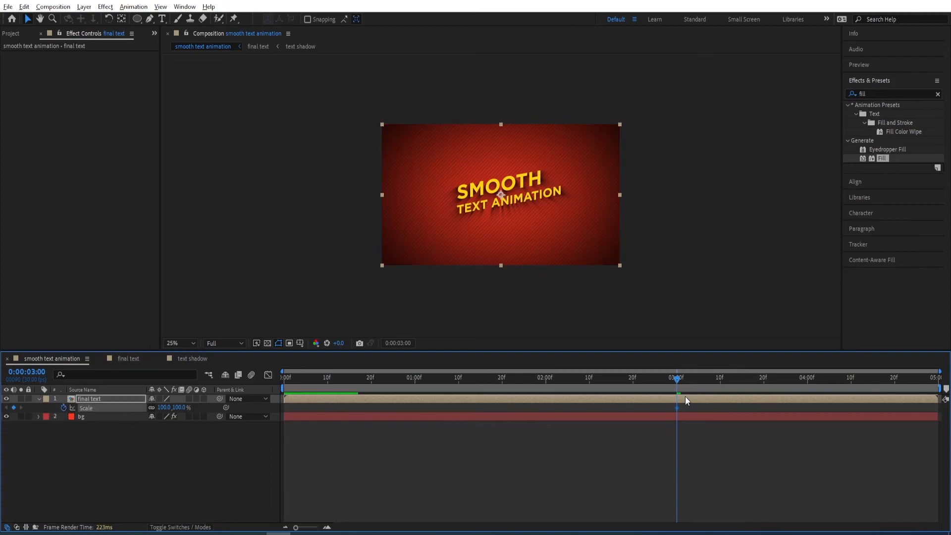
Step: Set the final text layer's scale to 110% at 0:00:04:29 and play the animation from the start
left_click(673, 381)
left_click_drag(673, 383, 934, 378)
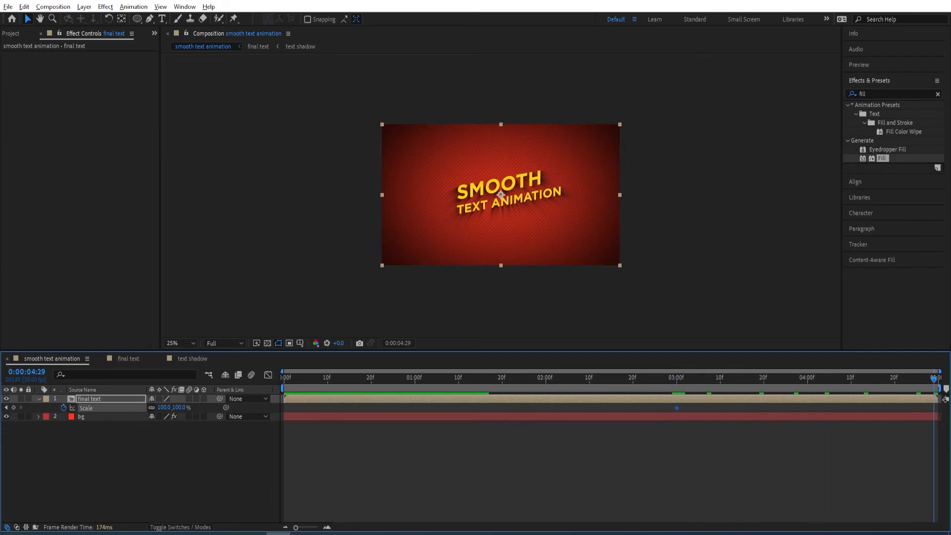
left_click(164, 407)
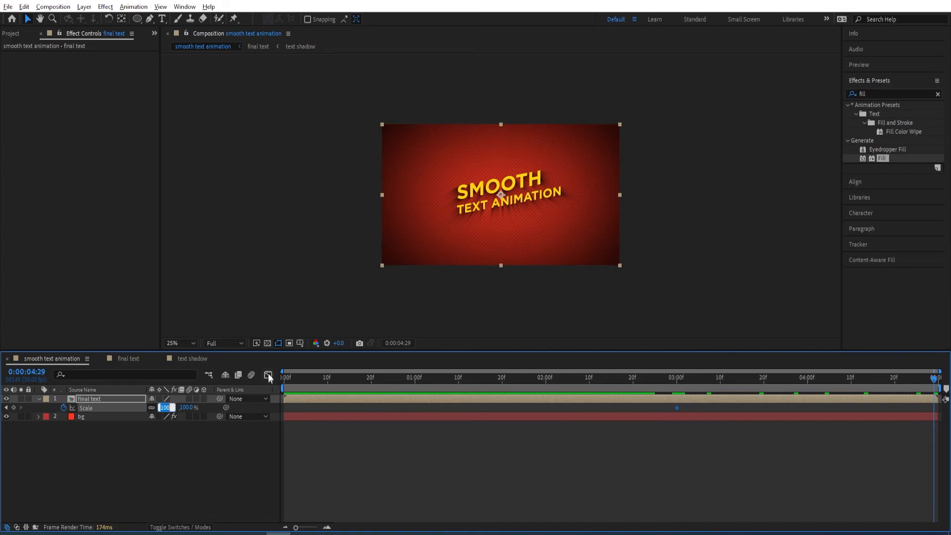
type("11")
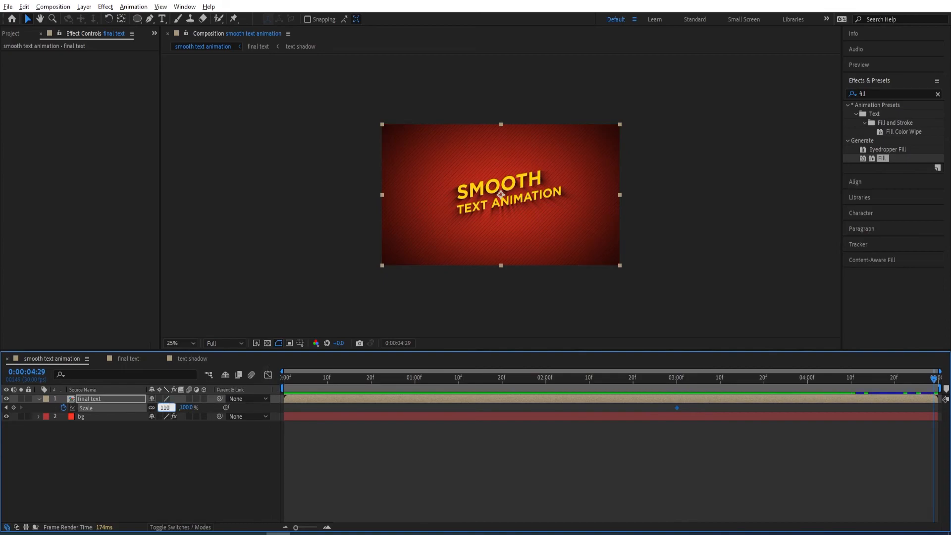
key("Return")
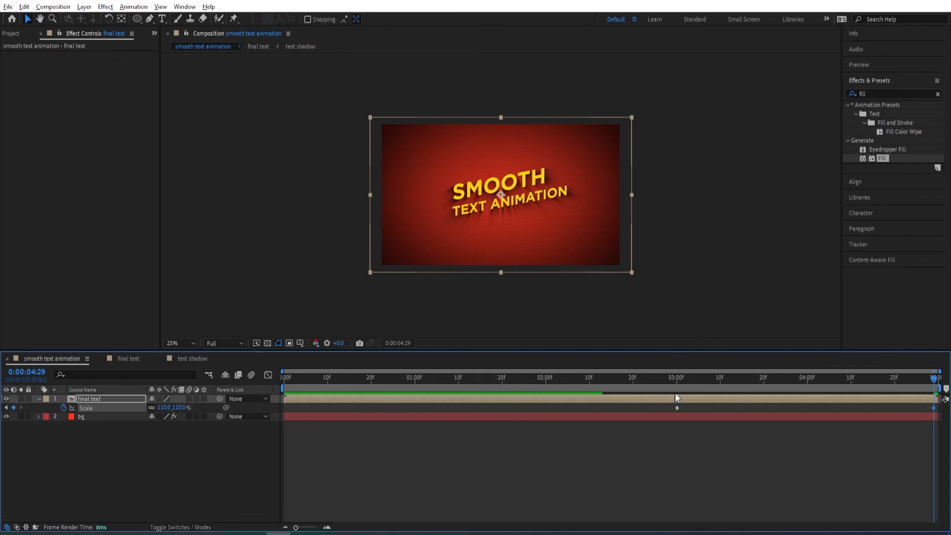
key("Home")
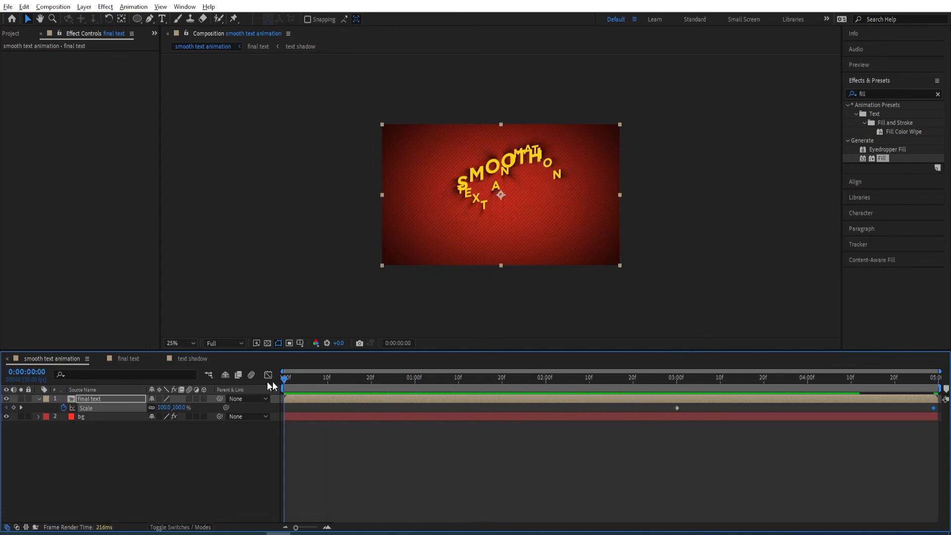
key("space")
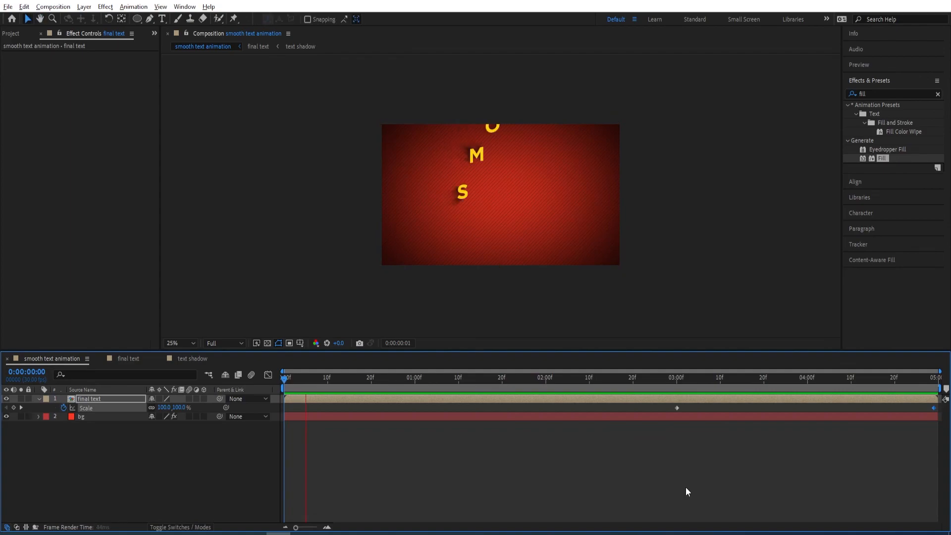